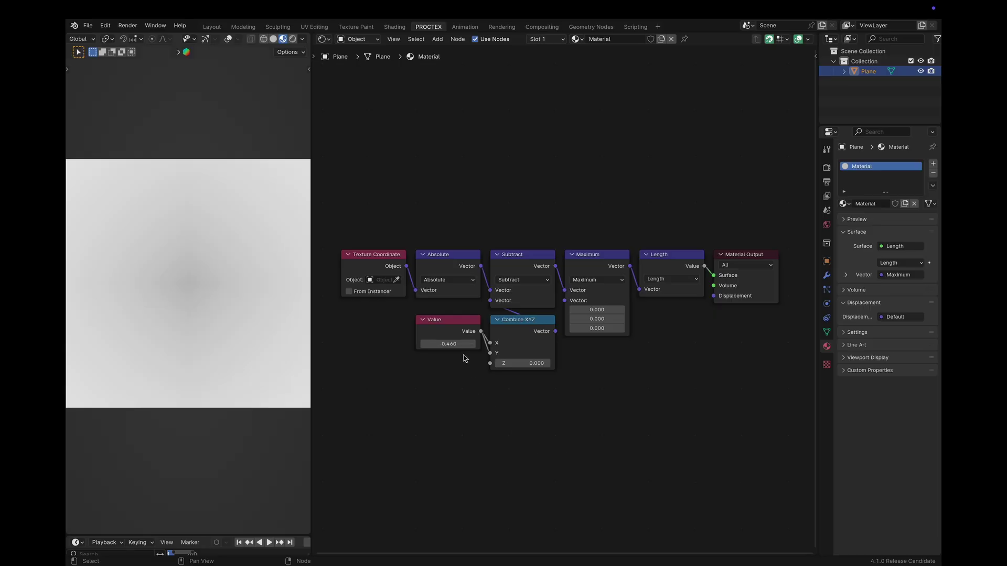
Set the Value node to 0.520 and insert a Less Than math node with a lowered threshold between Length and Material Output.
drag(448, 344, 499, 343)
drag(764, 295, 855, 295)
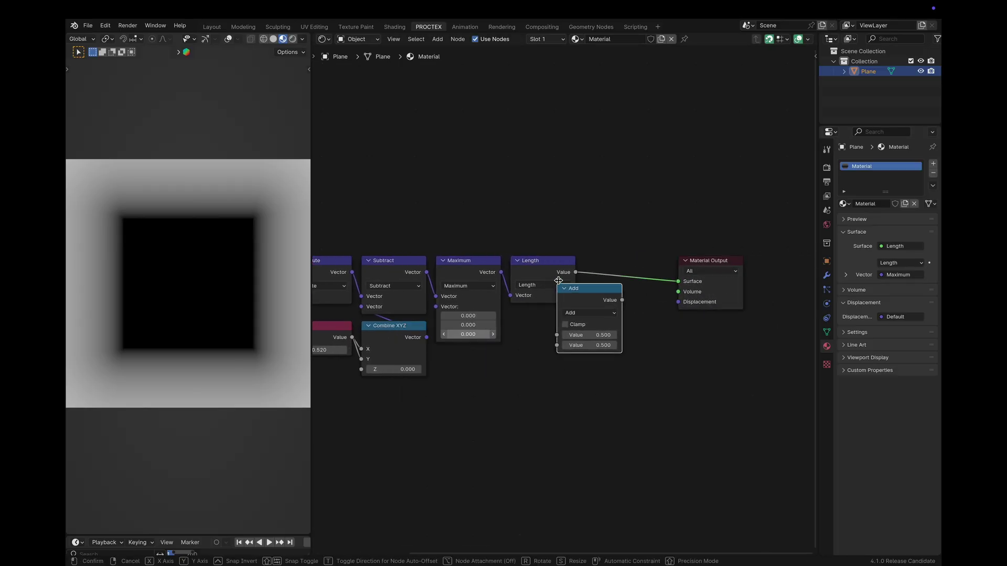
click(583, 253)
click(605, 286)
click(386, 331)
drag(617, 317, 595, 318)
Lower the Value node feeding Combine XYZ and reduce the Less Than node's threshold.
middle_drag(432, 364, 531, 356)
drag(423, 342, 398, 342)
drag(709, 310, 671, 309)
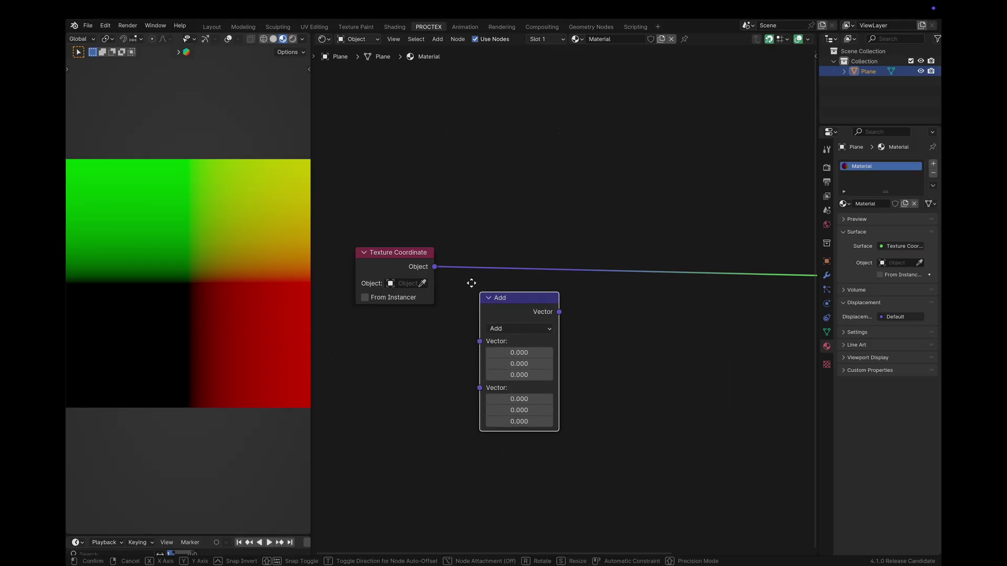
Insert an Absolute vector math node after Texture Coordinate, followed by a duplicate switched to Subtract with X and Y at 0.280.
click(441, 243)
click(474, 285)
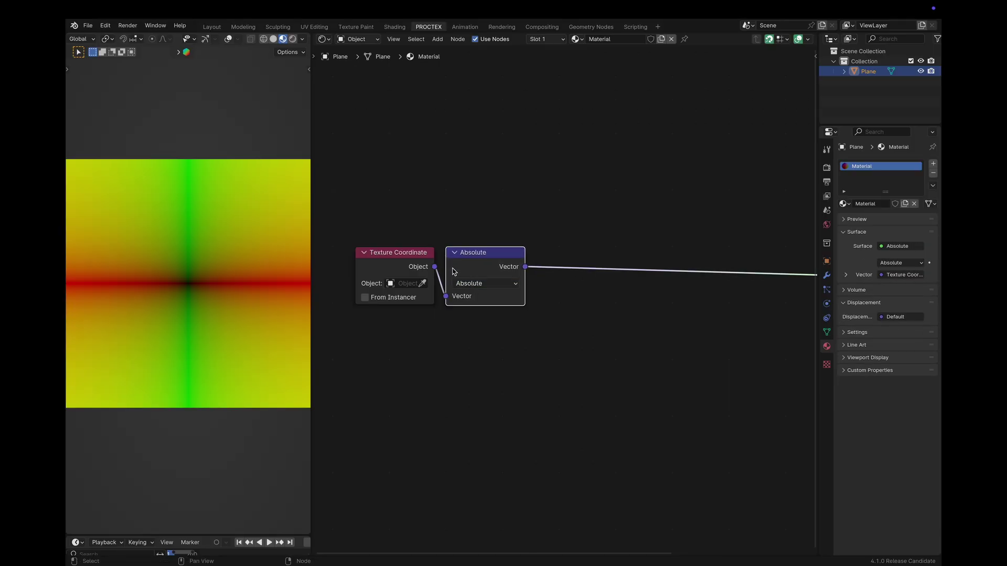
key(shift+d)
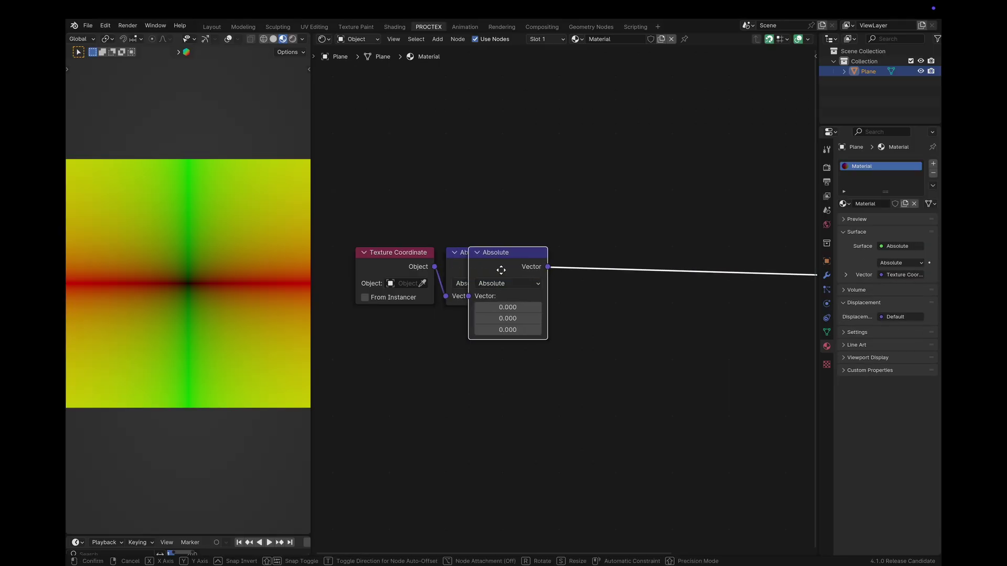
click(561, 277)
key(s)
right_click(557, 285)
click(558, 287)
key(s)
click(560, 324)
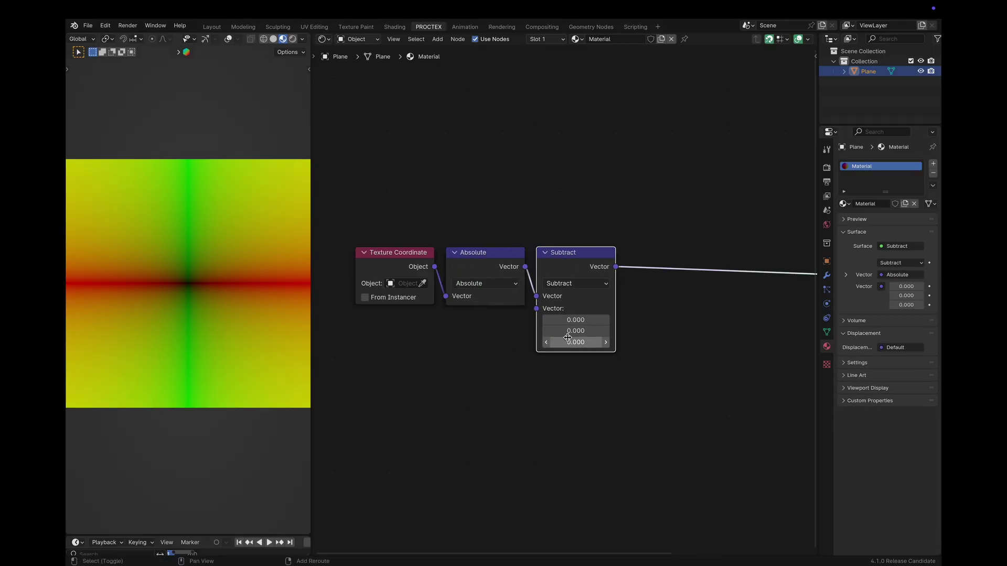
drag(594, 331, 623, 330)
Duplicate the Subtract node into the link after it, change the copy to Maximum and reset its vector to 0.
key(shift+d)
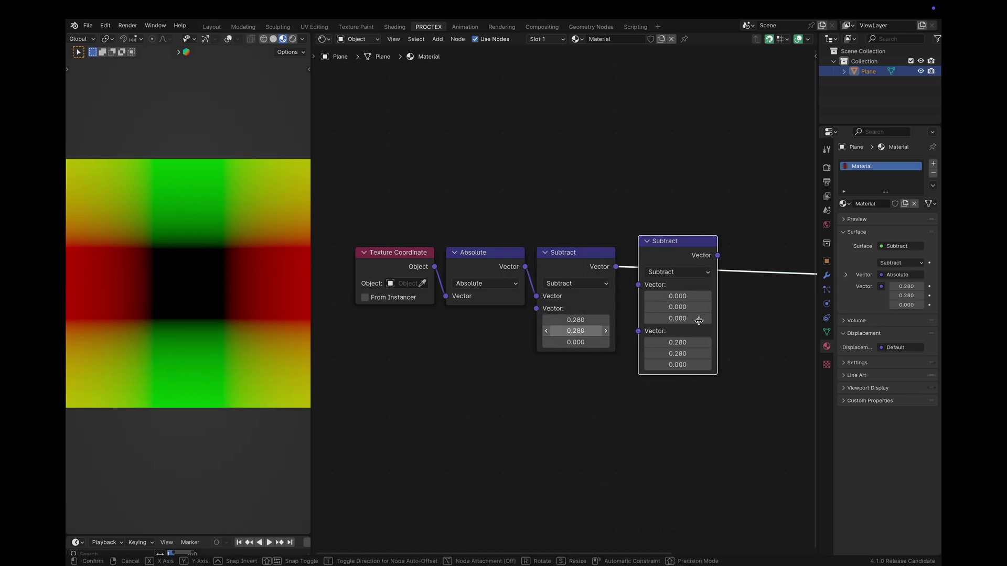
click(697, 324)
click(683, 285)
key(x)
drag(681, 261, 670, 261)
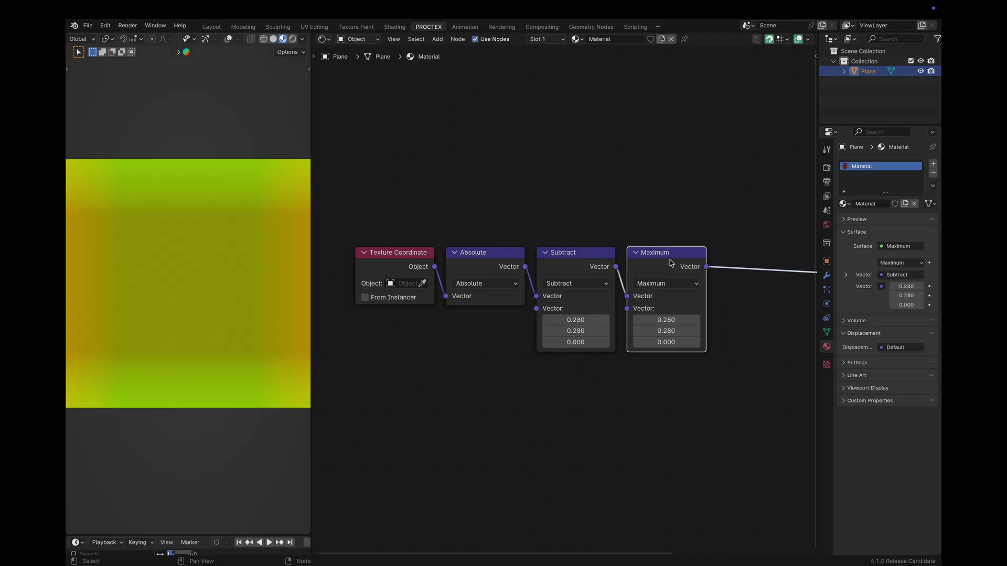
key(BackSpace)
Duplicate the Maximum node after itself, switch the copy to Length and preview it on the material surface.
middle_drag(694, 344, 565, 336)
key(shift+d)
click(655, 290)
click(630, 273)
key(l)
ctrl+shift+click(627, 255)
click(635, 360)
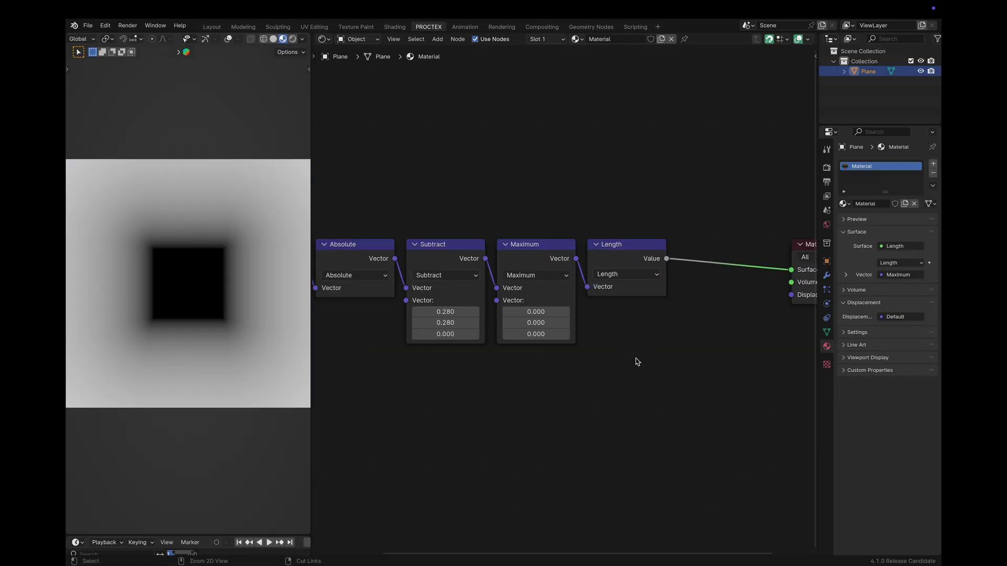
Move Material Output away from Length, insert a Math node between them and change its operation.
scroll(640, 360, down, 3)
middle_drag(802, 359, 637, 352)
drag(625, 298, 644, 299)
scroll(646, 300, left, 5)
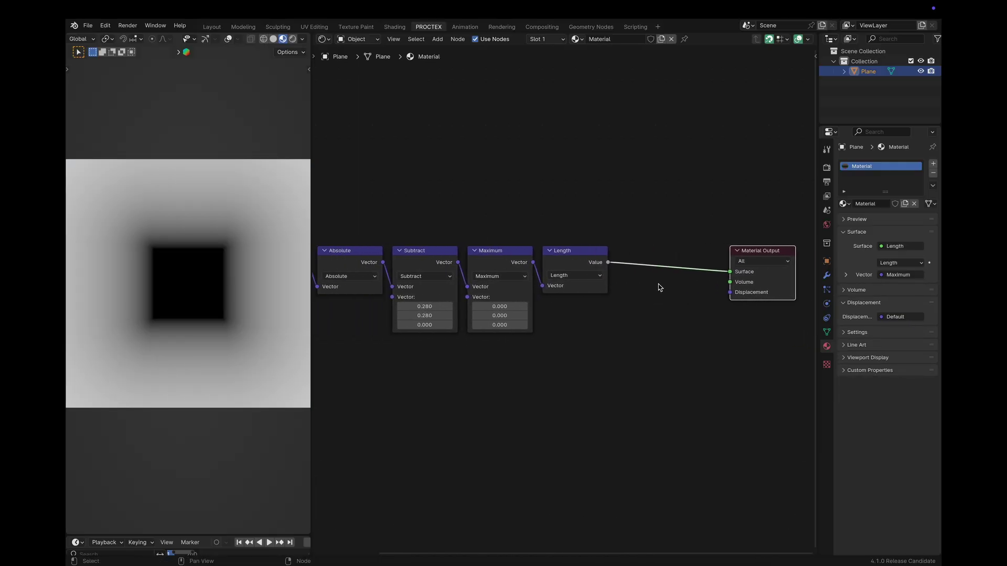
key(shift+a)
click(621, 241)
click(633, 275)
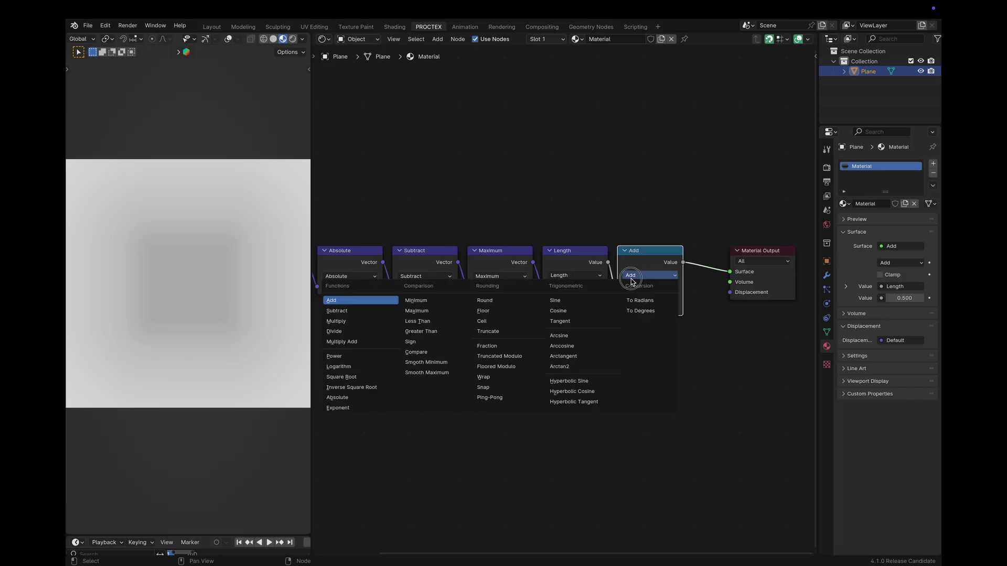
click(636, 316)
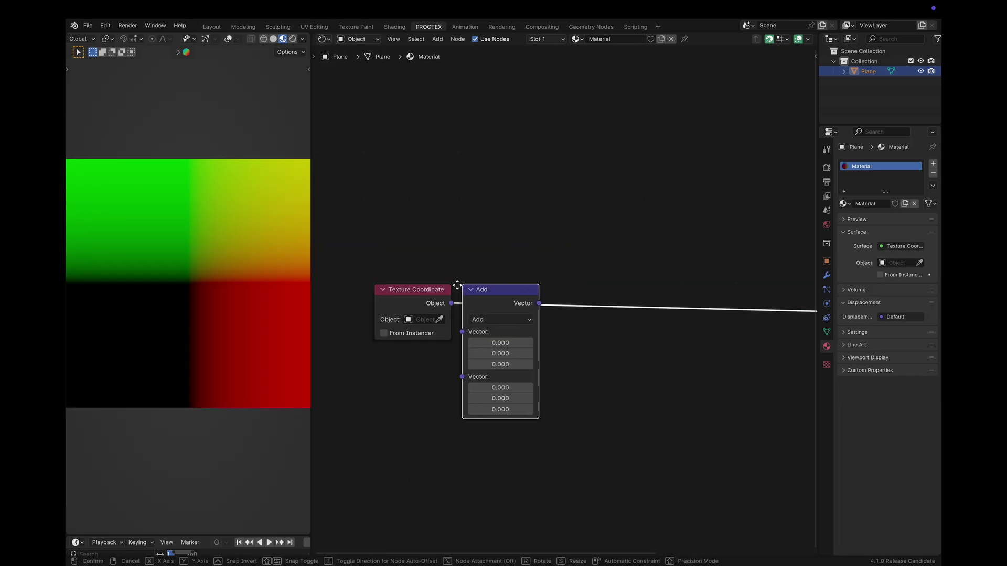
Place a vector math node after Texture Coordinate and set its operation to Absolute.
click(498, 314)
click(501, 319)
click(545, 344)
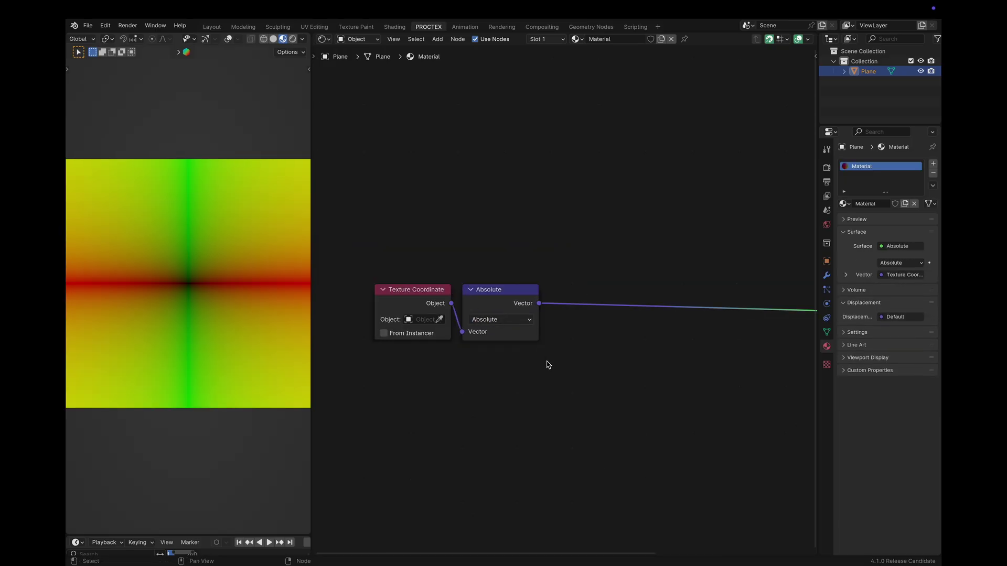
Duplicate the Absolute node after itself, change the copy to Subtract and set its X and Y to 0.240.
middle_drag(546, 360, 528, 335)
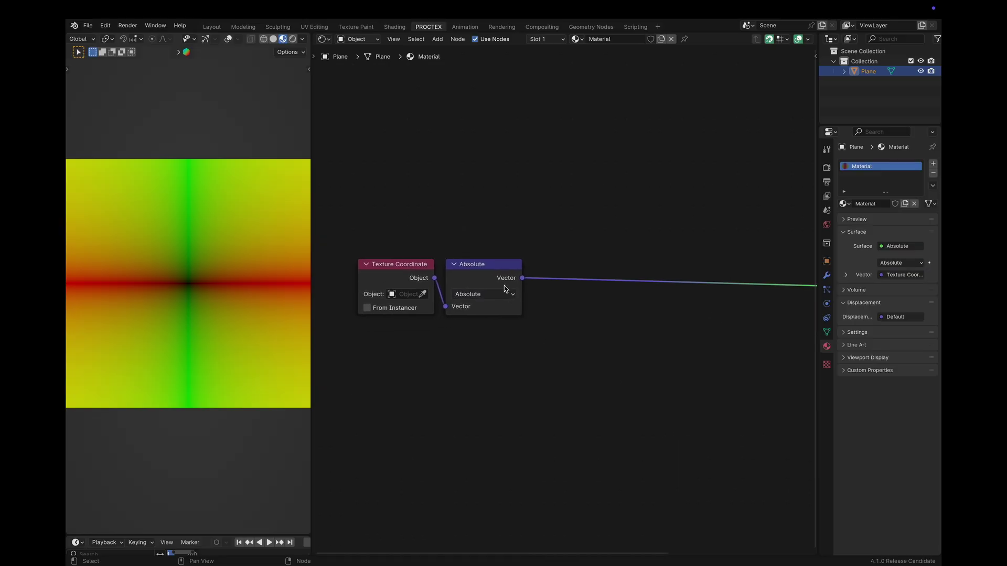
key(shift+d)
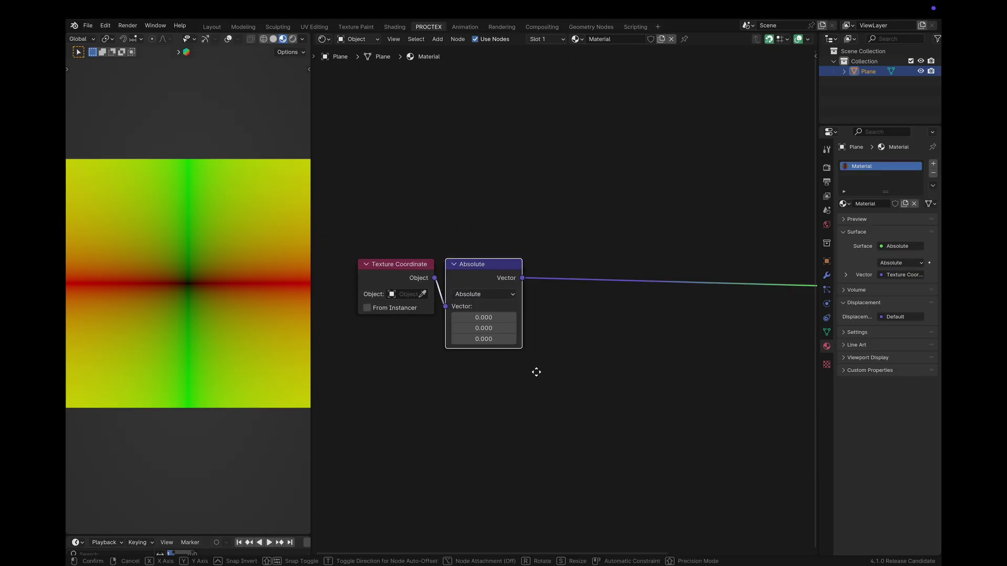
click(608, 375)
click(600, 300)
click(592, 344)
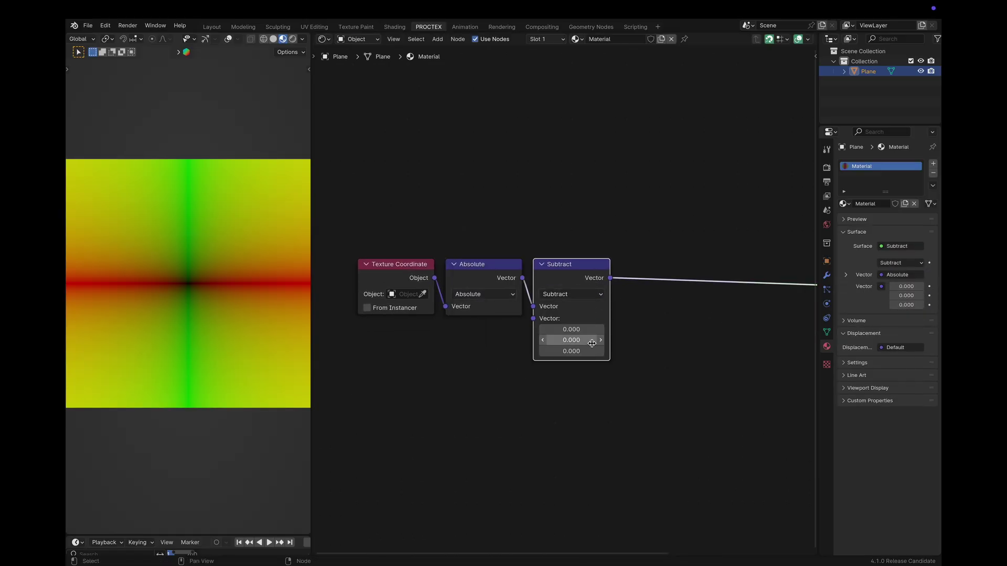
drag(571, 340, 598, 335)
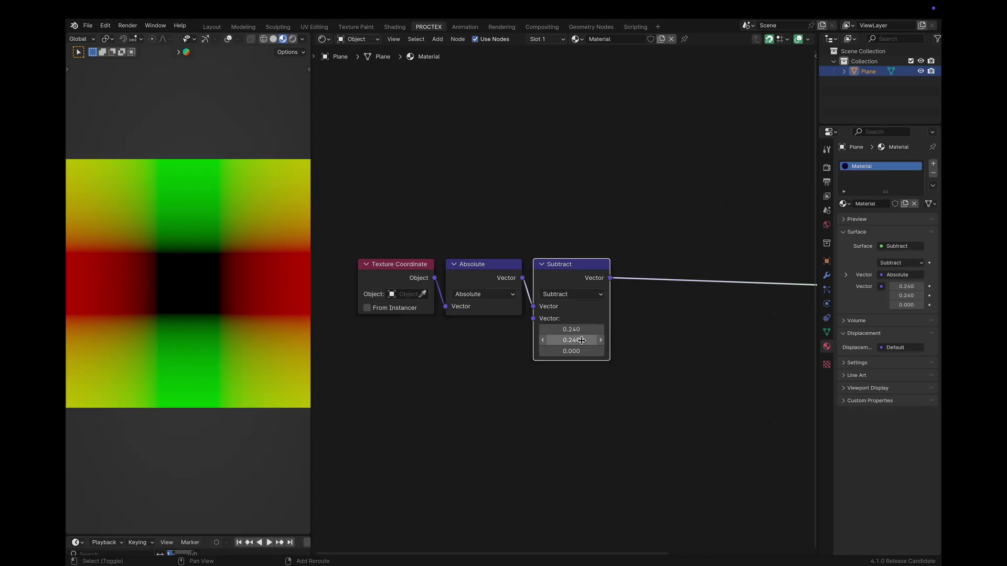
Add a copy of the Subtract node after it, set it to Maximum and zero its vector values.
key(shift+d)
click(669, 289)
click(660, 294)
click(658, 313)
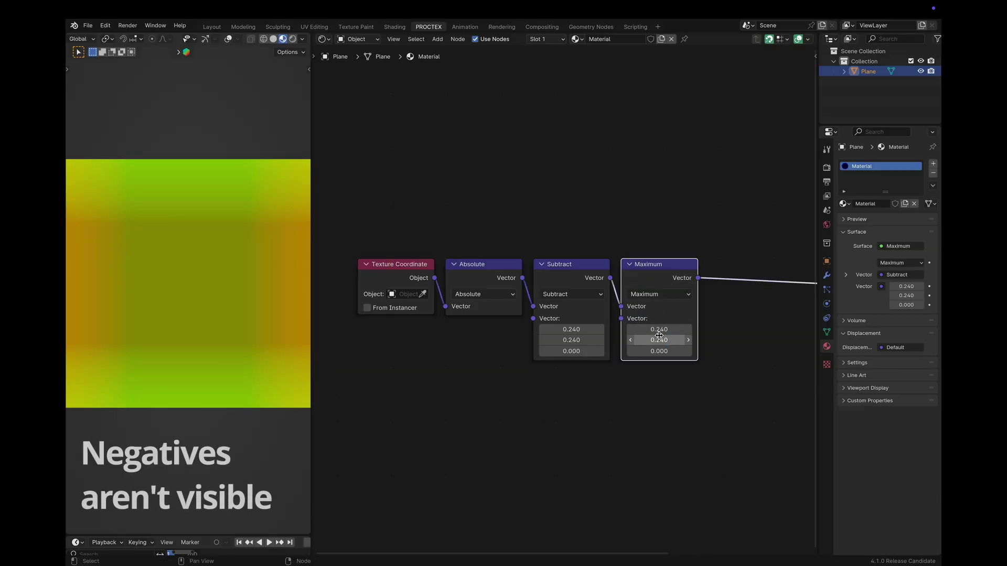
drag(658, 335, 658, 334)
scroll(656, 298, right, 2)
click(679, 302)
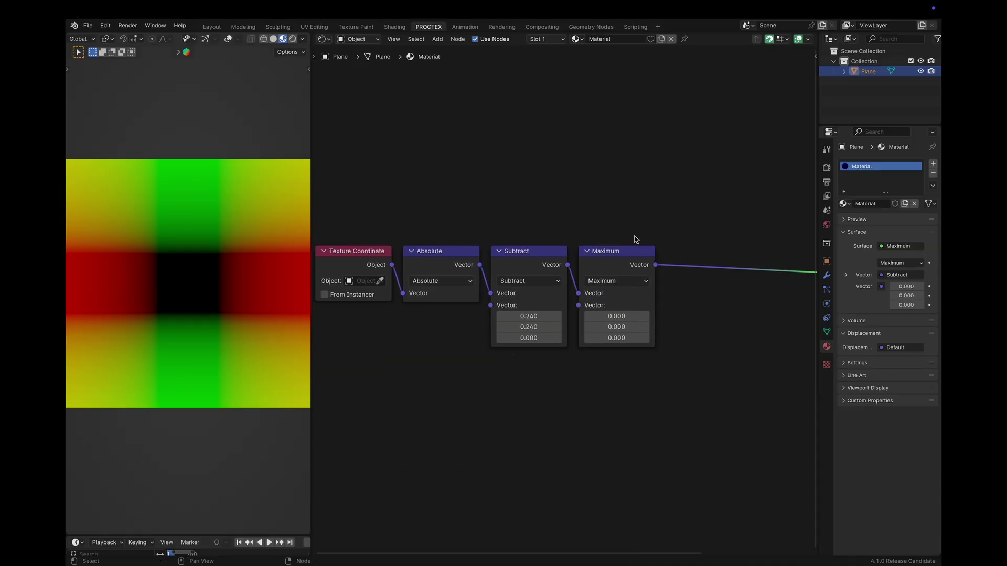
scroll(637, 239, up, 3)
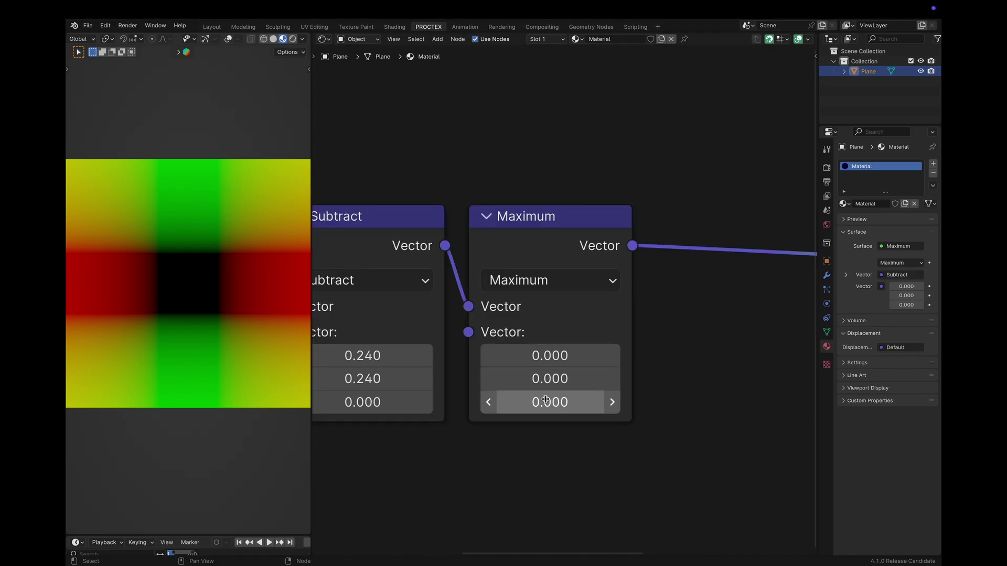
mouse_move(549, 365)
ctrl+mouse_down()
mouse_move(602, 365)
mouse_move(552, 363)
ctrl+mouse_up()
key(ctrl+z)
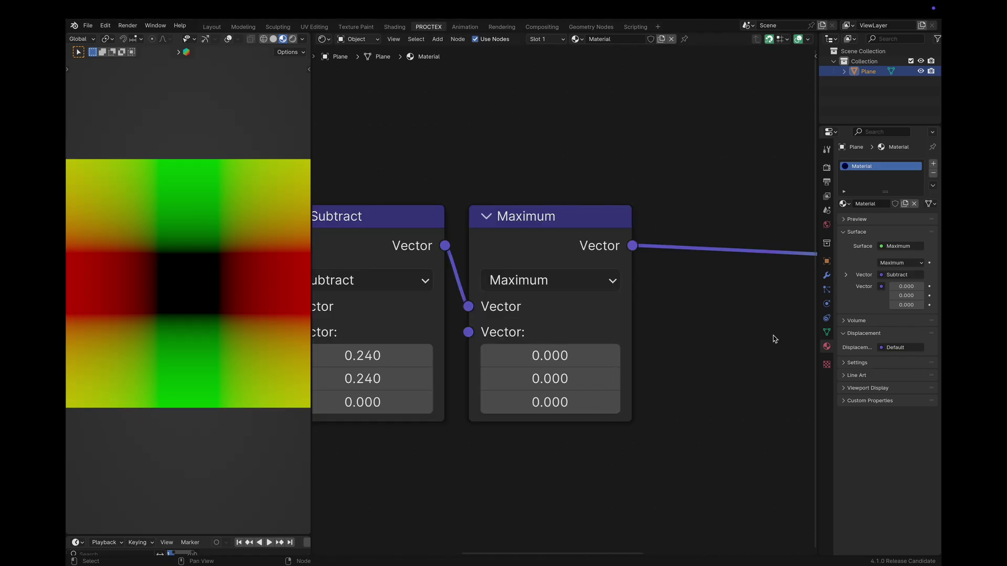
Insert a vector math node after Maximum, set it to Length and preview its output on the surface.
ctrl+scroll(695, 374, down, 6)
key(q)
click(687, 366)
click(611, 272)
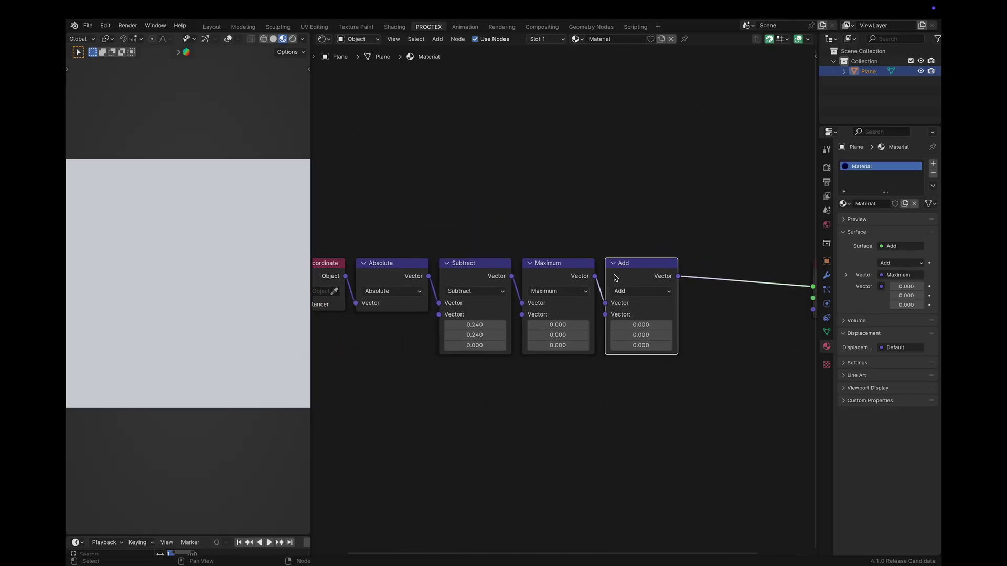
click(625, 288)
key(l)
ctrl+shift+click(633, 273)
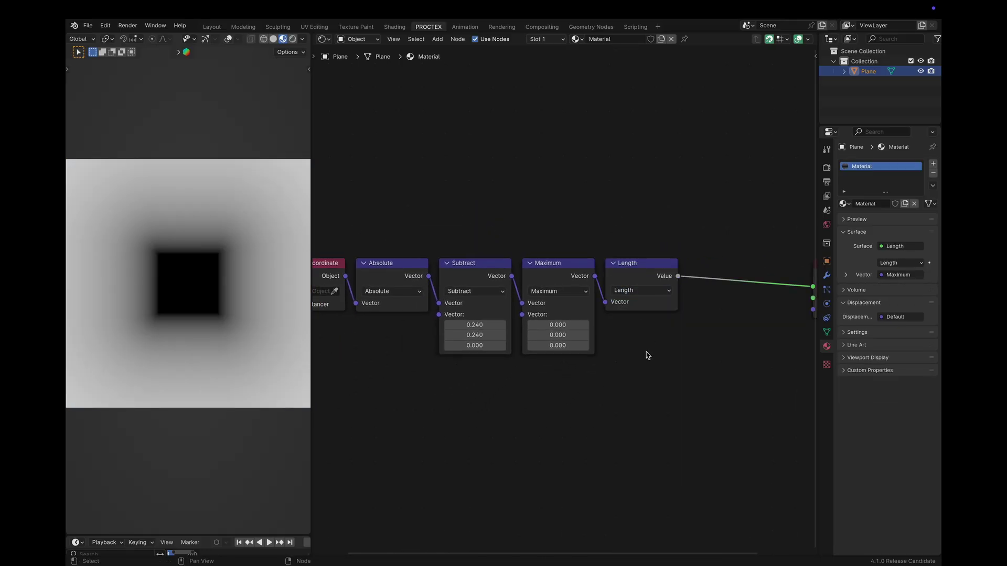
Try raising the Subtract node's X and Y to 0.380 to enlarge the black square.
mouse_move(471, 326)
mouse_down()
mouse_move(497, 325)
mouse_move(480, 325)
mouse_move(501, 335)
mouse_move(474, 335)
mouse_move(502, 335)
mouse_move(485, 335)
mouse_up()
key(ctrl+z)
key(ctrl+z)
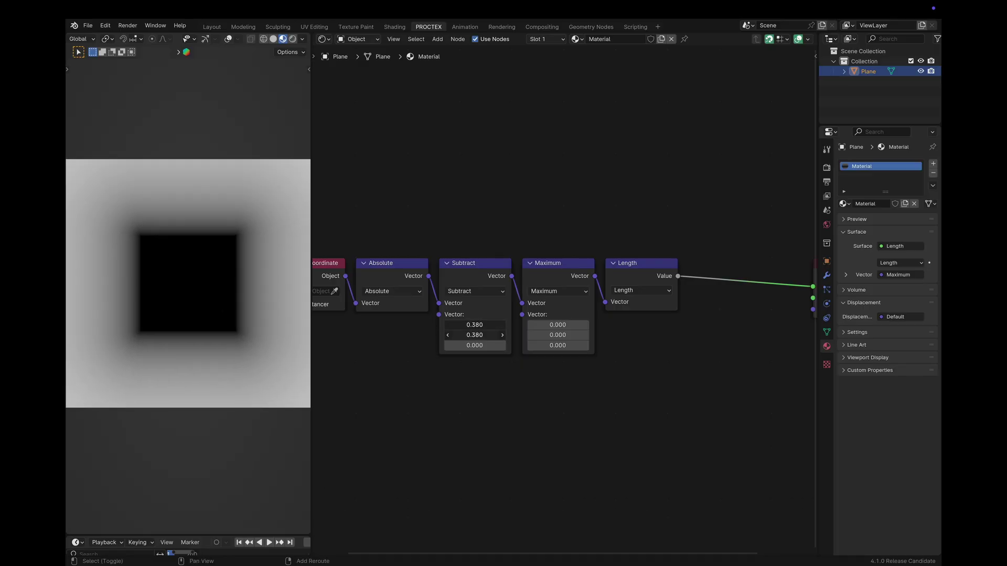
right_click(482, 335)
Insert a Math node between Length and Material Output, change its operation and lower its second value.
middle_drag(779, 432, 682, 420)
key(q)
click(661, 363)
click(592, 243)
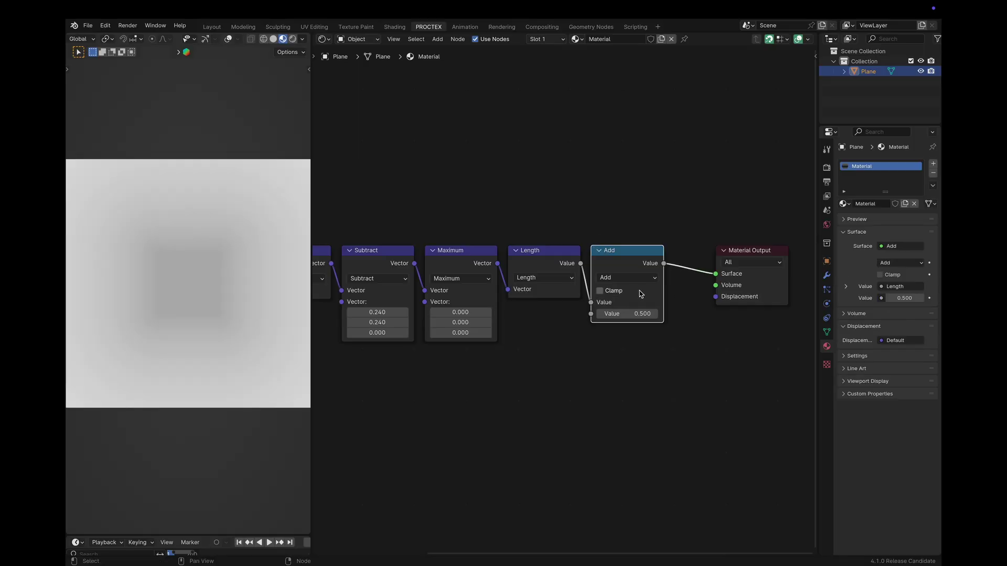
click(638, 283)
click(627, 312)
drag(627, 313, 603, 313)
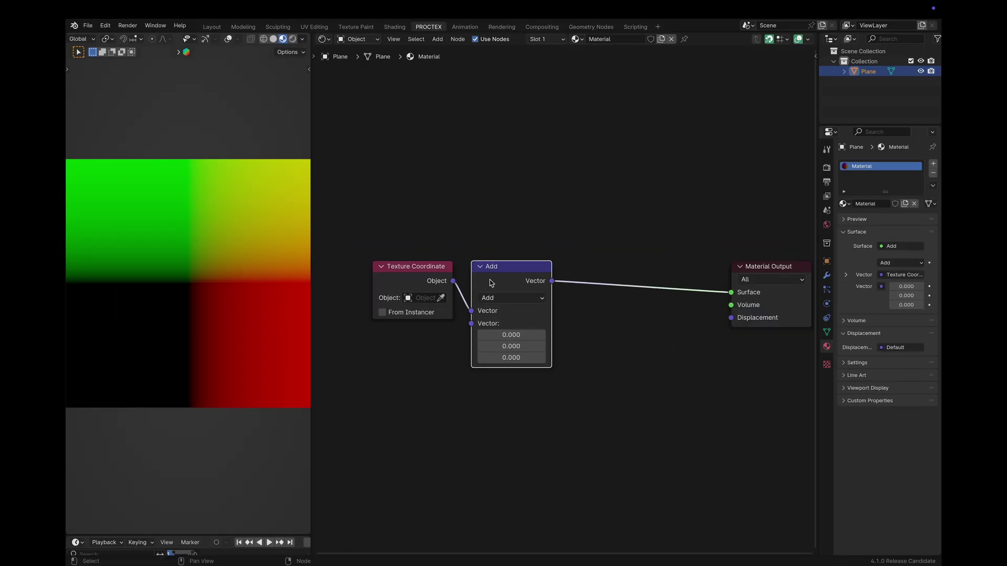
Change the Add vector node to Length and place it close beside Texture Coordinate.
click(496, 298)
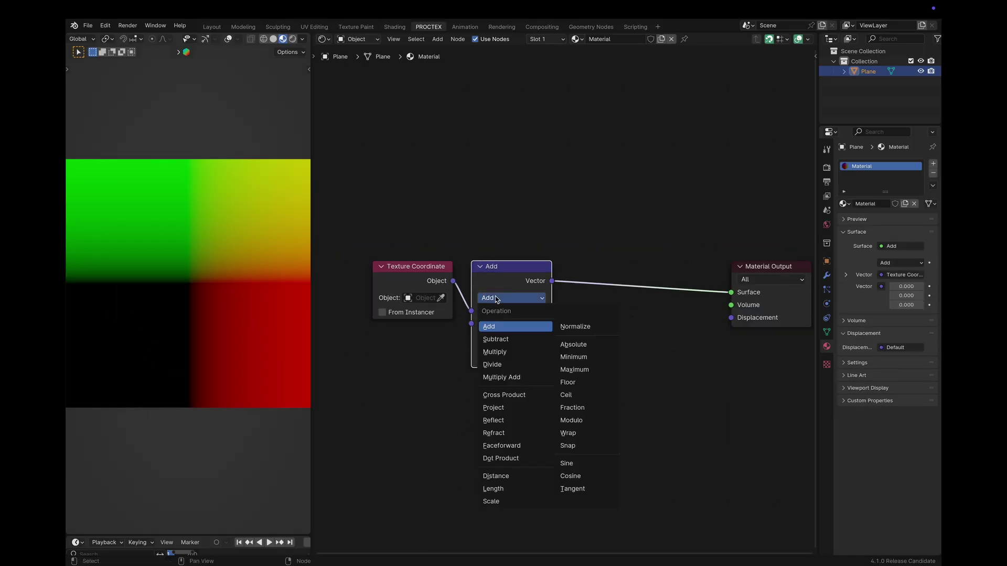
click(493, 489)
drag(499, 285, 486, 285)
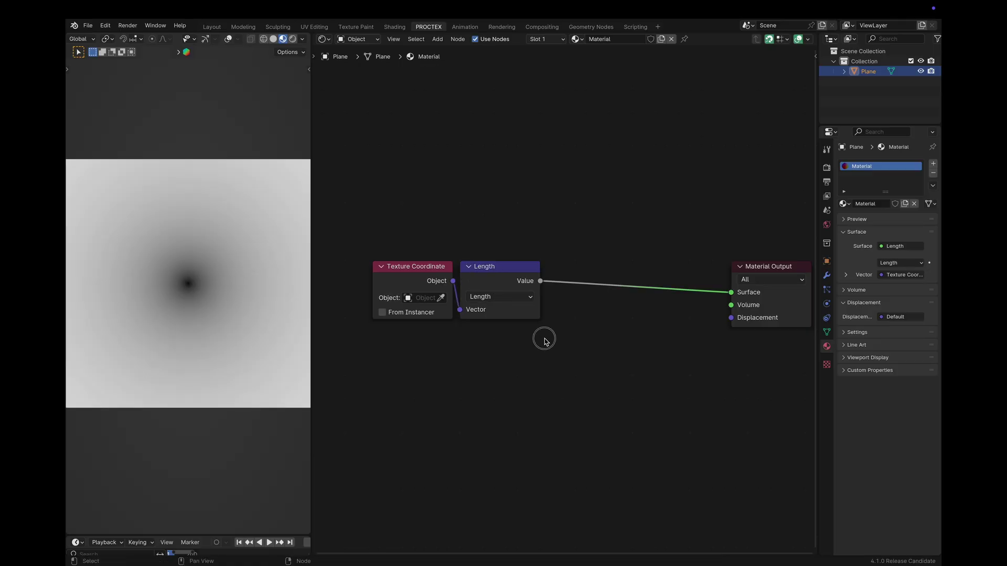
Insert a Math node directly after the Length node and change its operation.
key(q)
key(m)
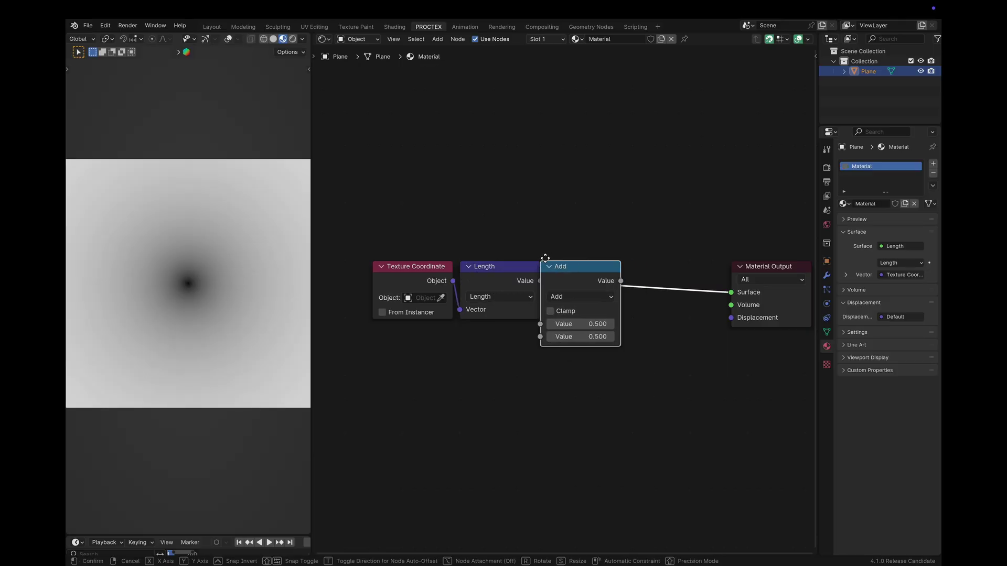
click(549, 255)
click(564, 295)
key(t)
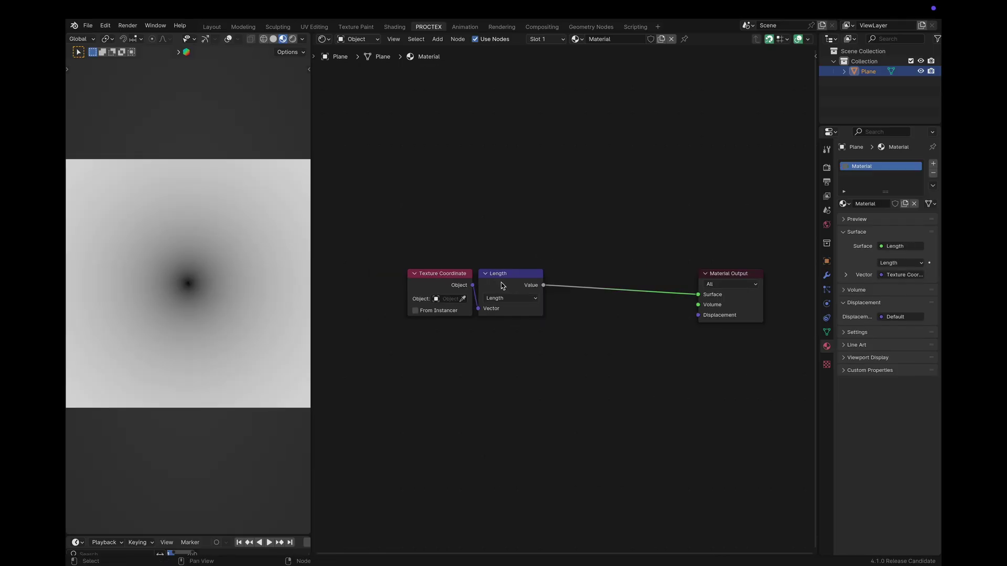
Move Length next to Material Output and insert an Absolute vector math node between Texture Coordinate and Length.
drag(502, 286, 645, 286)
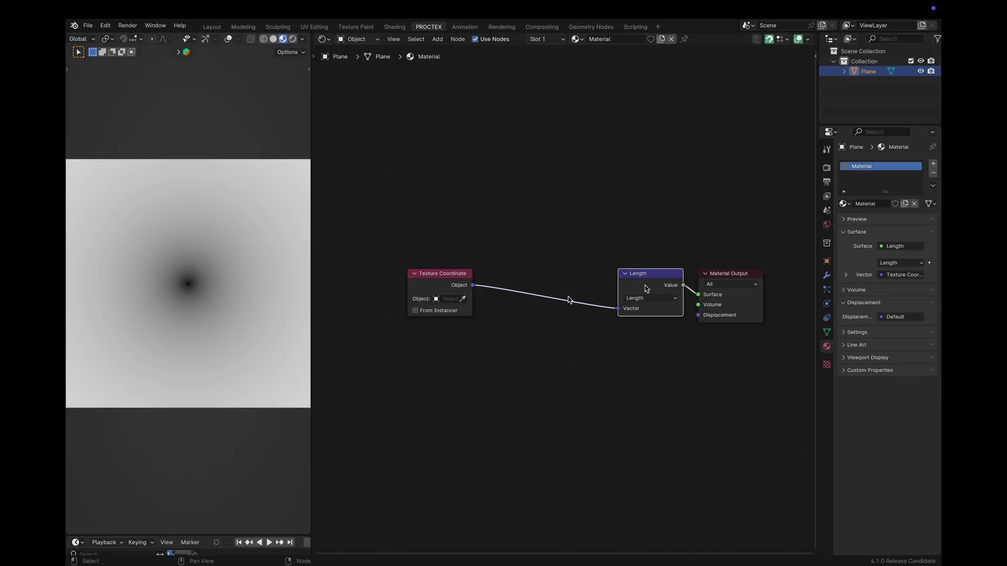
key(q)
key(v)
click(479, 269)
click(521, 300)
key(b)
Duplicate the Absolute node before Length, switch the copy to Subtract and raise its X and Y values.
key(shift+d)
click(583, 300)
click(583, 301)
key(s)
mouse_move(585, 330)
mouse_down()
mouse_move(584, 338)
mouse_move(632, 339)
mouse_move(587, 336)
mouse_up()
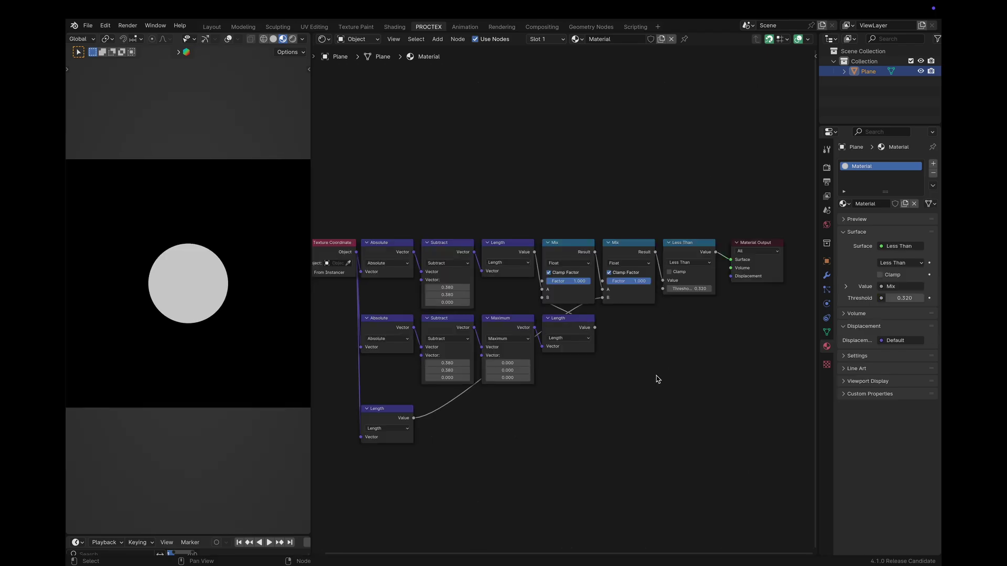
Preview the upper-row Length node, return to the Less Than preview and adjust the second Mix node's Factor.
ctrl+shift+click(520, 255)
ctrl+shift+click(678, 252)
mouse_move(641, 281)
mouse_down()
mouse_move(550, 281)
mouse_move(655, 282)
mouse_up()
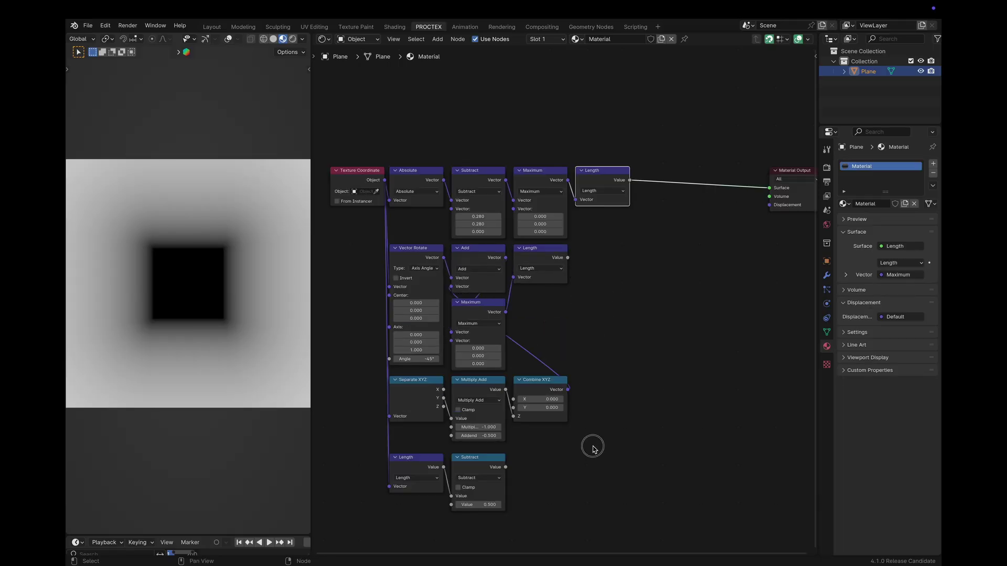
Compare the distance fields by previewing the lowest-row Subtract, second-row Length and top-row Length nodes in turn.
ctrl+shift+click(454, 464)
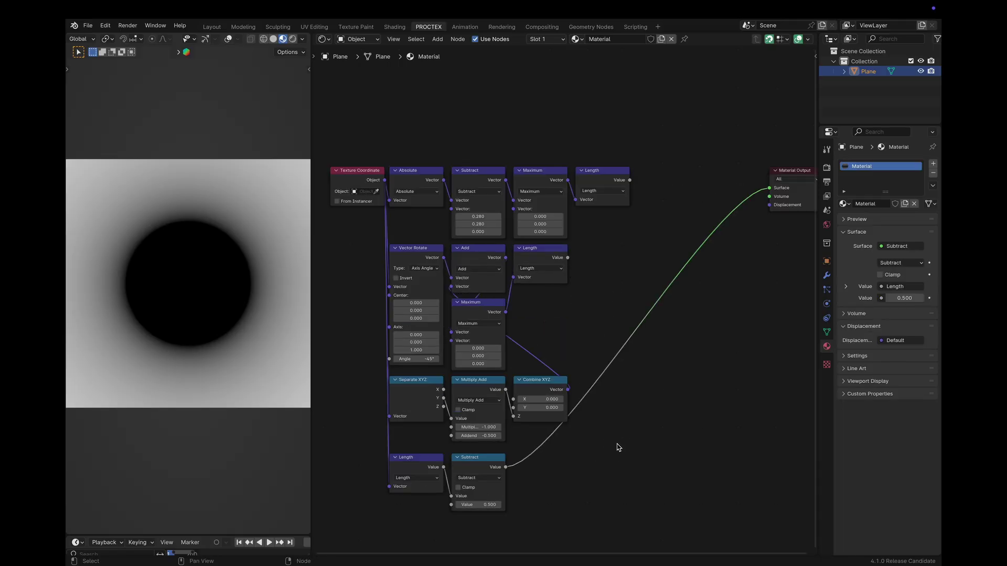
ctrl+shift+click(551, 254)
ctrl+shift+click(608, 181)
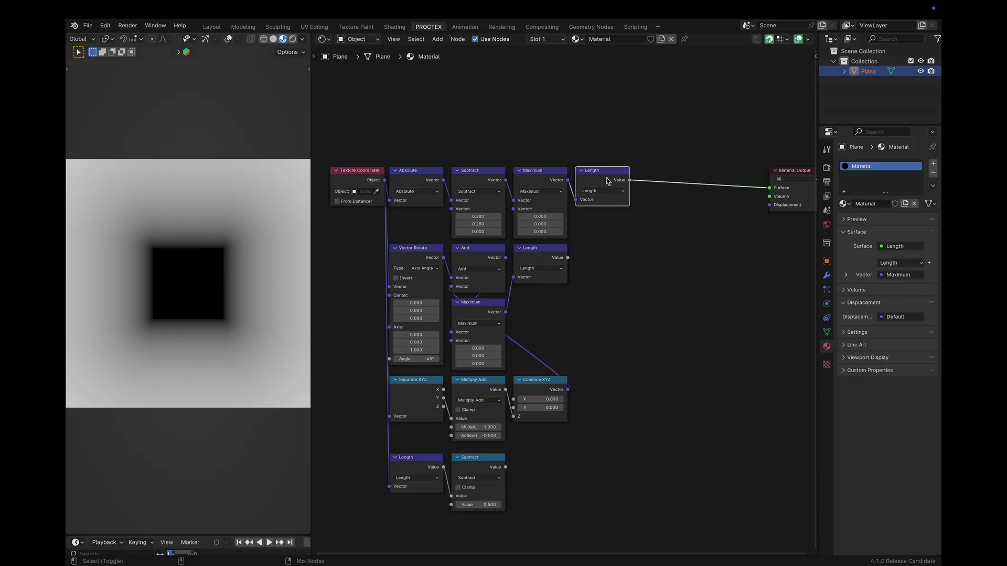
Preview the second-row Length node and adjust the Vector Rotate node's angle.
ctrl+shift+click(557, 246)
drag(428, 356, 438, 355)
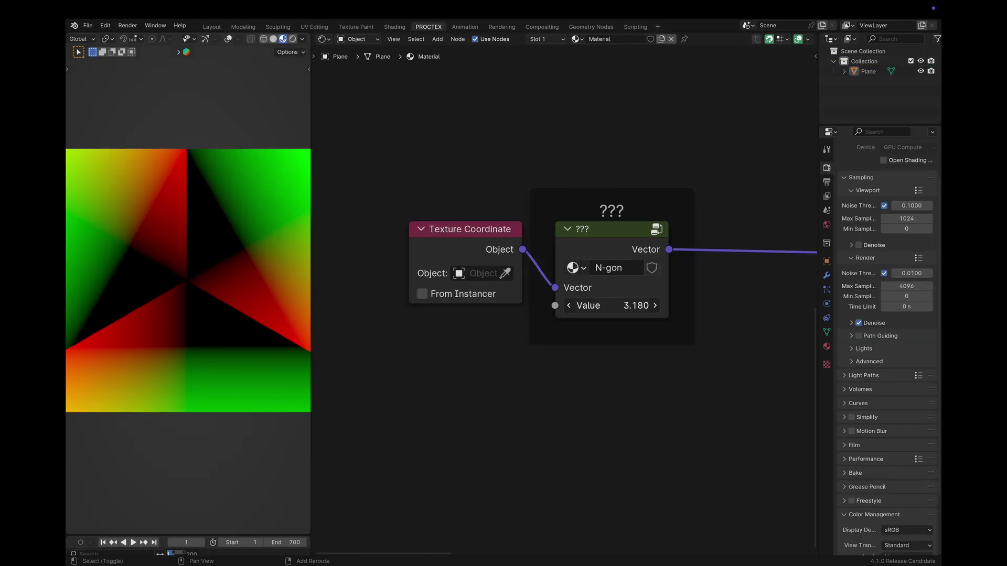
Vary the Value input of the N-gon node group to compare the resulting shapes.
drag(611, 306, 659, 305)
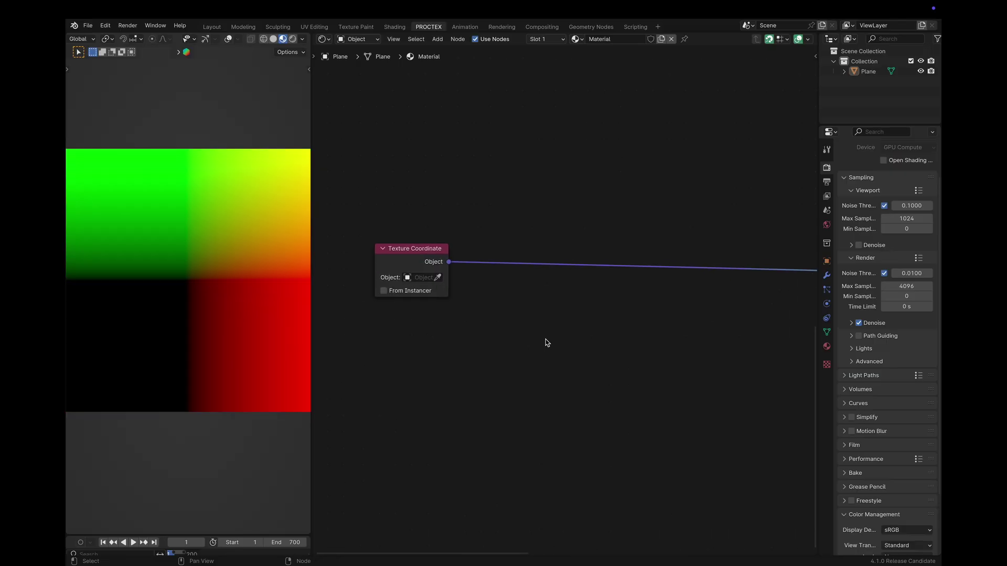
Switch the Gradient Texture to Radial and insert a Vector Rotate node before it with a 90° angle.
scroll(545, 343, up, 2)
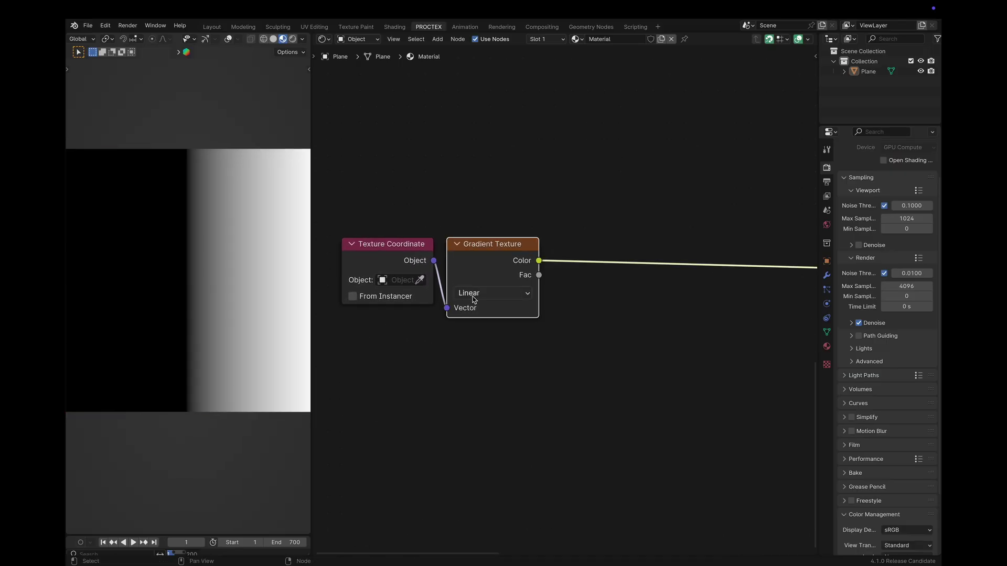
ctrl+scroll(474, 294, up, 1)
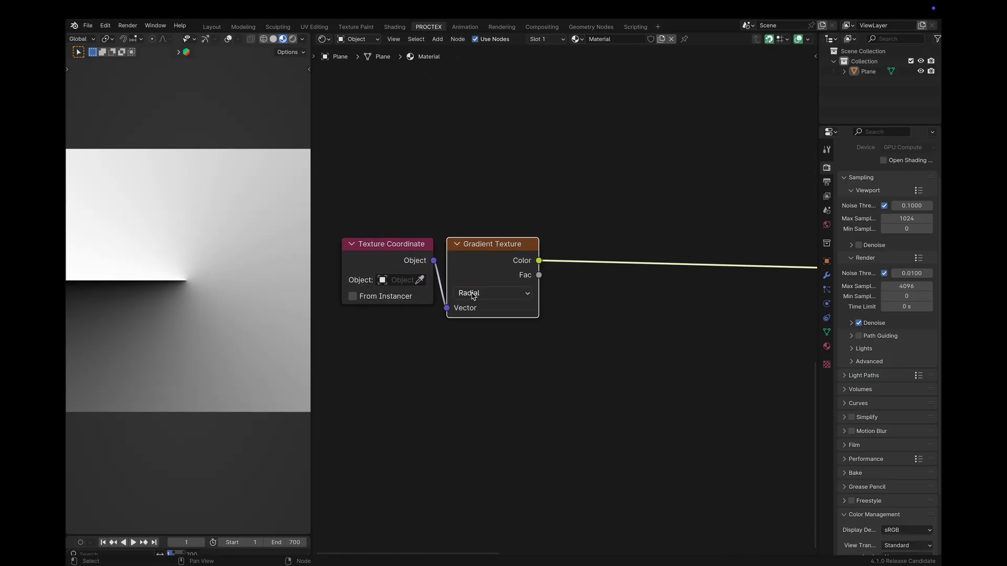
scroll(533, 334, down, 2)
key(g)
click(557, 265)
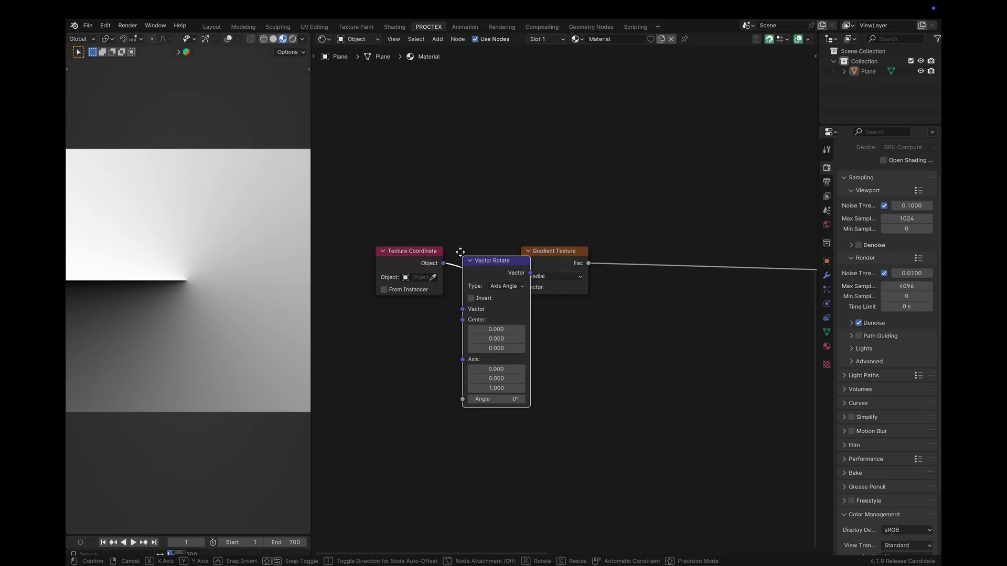
click(450, 243)
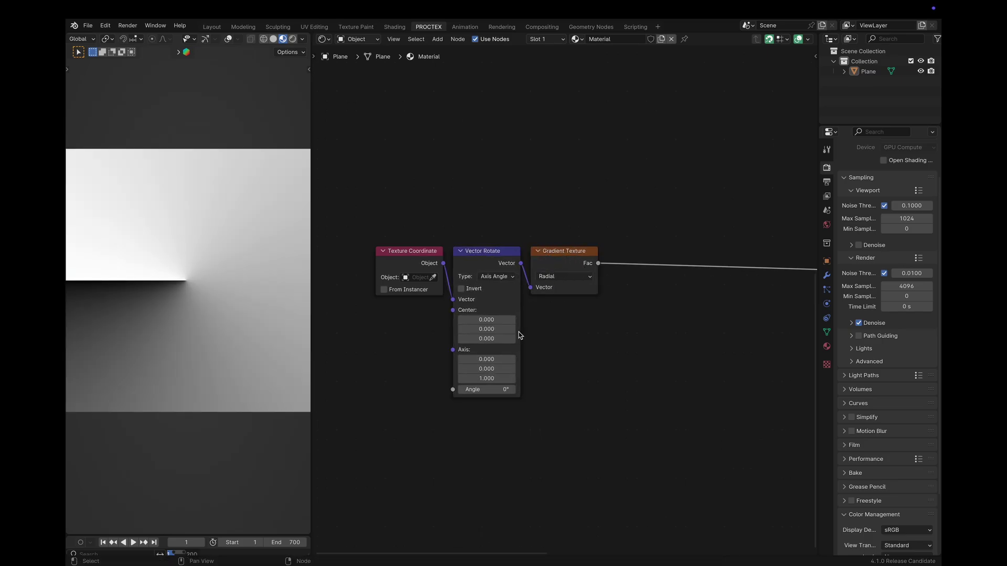
key(Return)
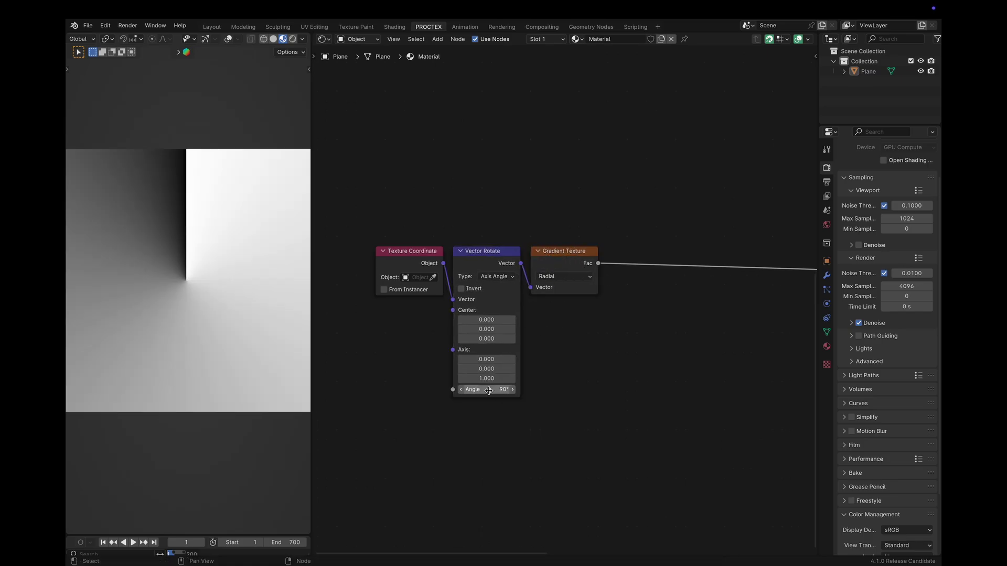
Insert a Map Range node after the Gradient Texture and invert it with To Min 1 and To Max 0.
key(q)
key(r)
click(604, 247)
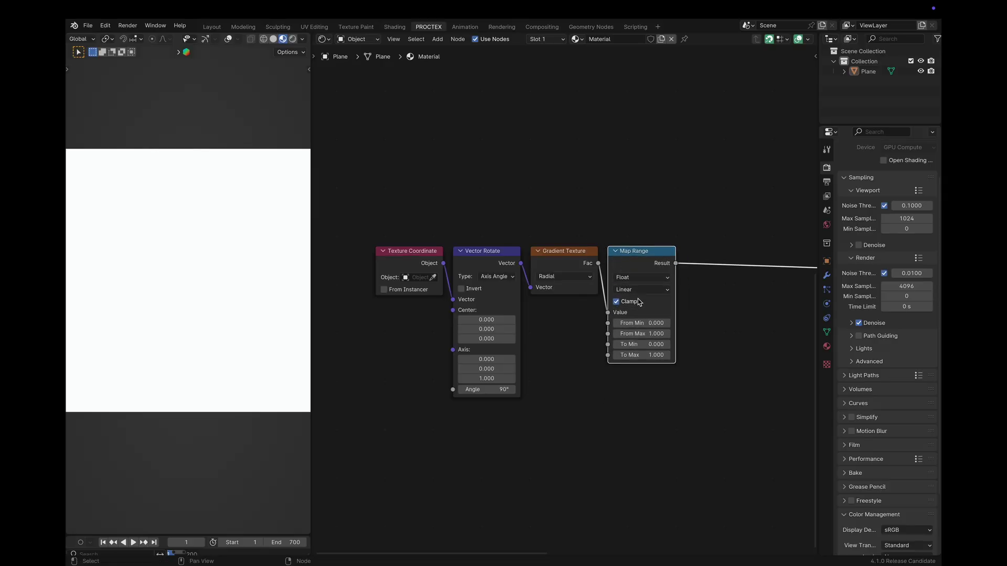
key(BackSpace)
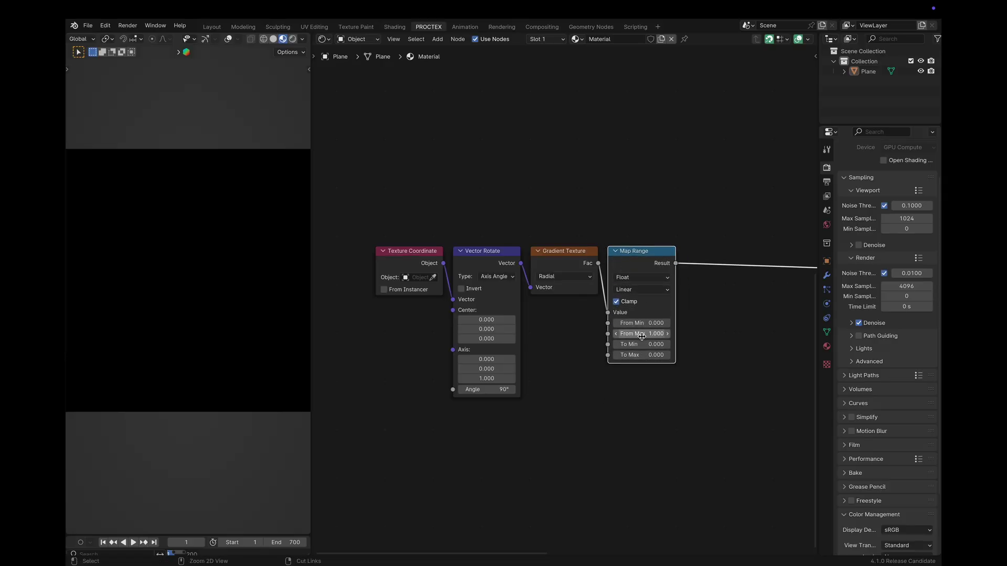
key(ctrl+v)
key(ctrl+c)
key(ctrl+v)
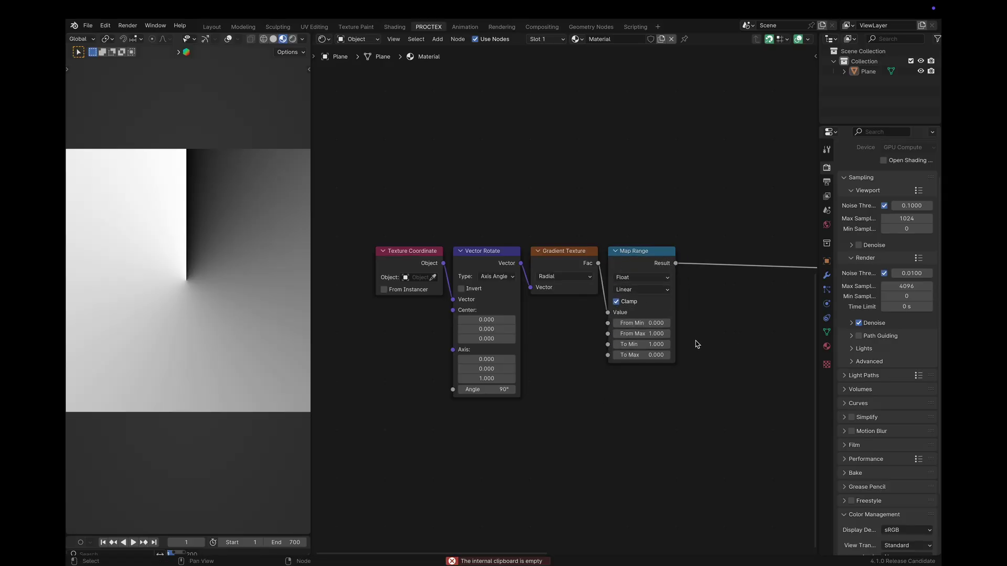
Test the radial gradient with a Less Than node after Map Range, vary its threshold and remove the node.
scroll(697, 344, right, 4)
scroll(697, 344, up, 3)
key(q)
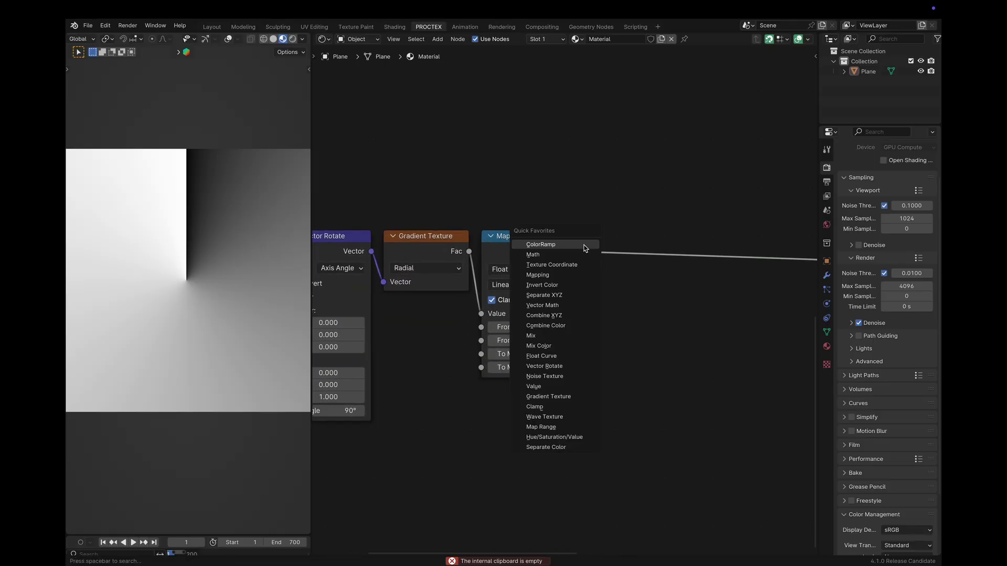
click(584, 244)
click(576, 226)
click(605, 268)
click(608, 302)
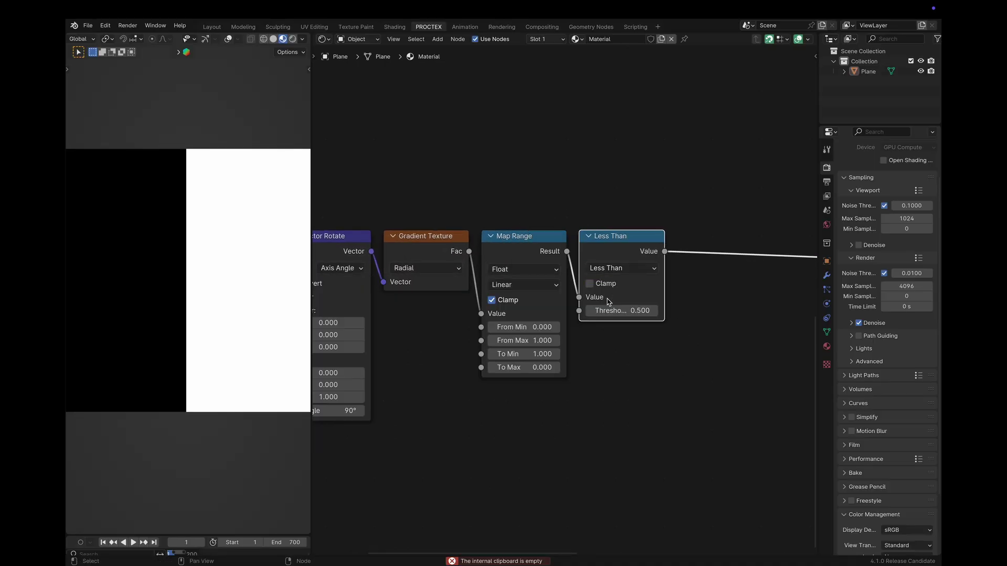
mouse_move(621, 311)
mouse_down()
mouse_move(635, 310)
mouse_move(596, 310)
mouse_move(624, 311)
mouse_up()
key(ctrl+x)
Insert a Math node after Map Range and set its operation to Multiply.
scroll(643, 309, down, 2)
key(q)
click(637, 266)
click(599, 259)
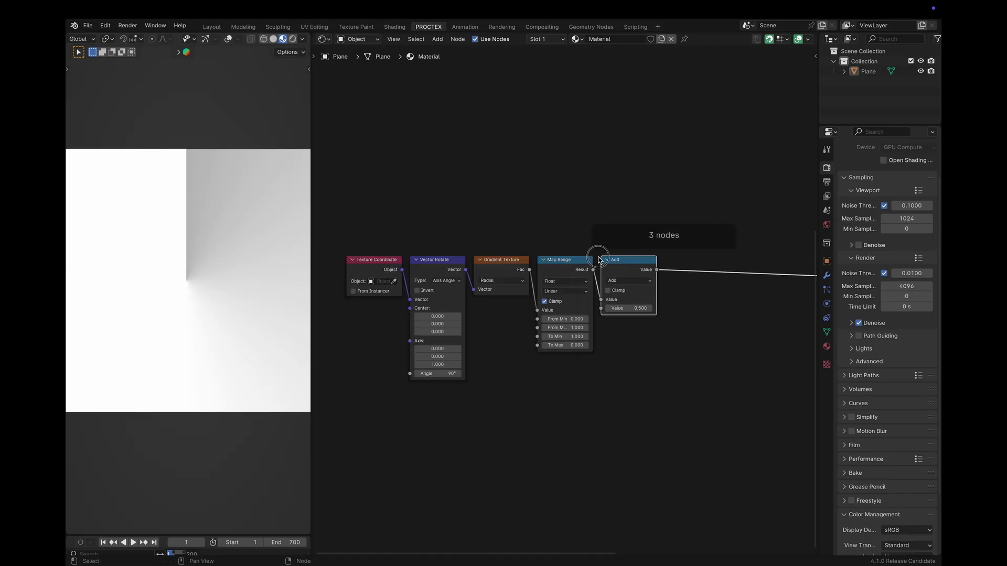
click(621, 279)
click(620, 300)
Duplicate the Multiply node into a Floor and a Divide node in sequence, and raise the Divide value to 9.78.
key(shift+d)
click(703, 271)
click(693, 280)
click(694, 282)
key(shift+d)
click(749, 284)
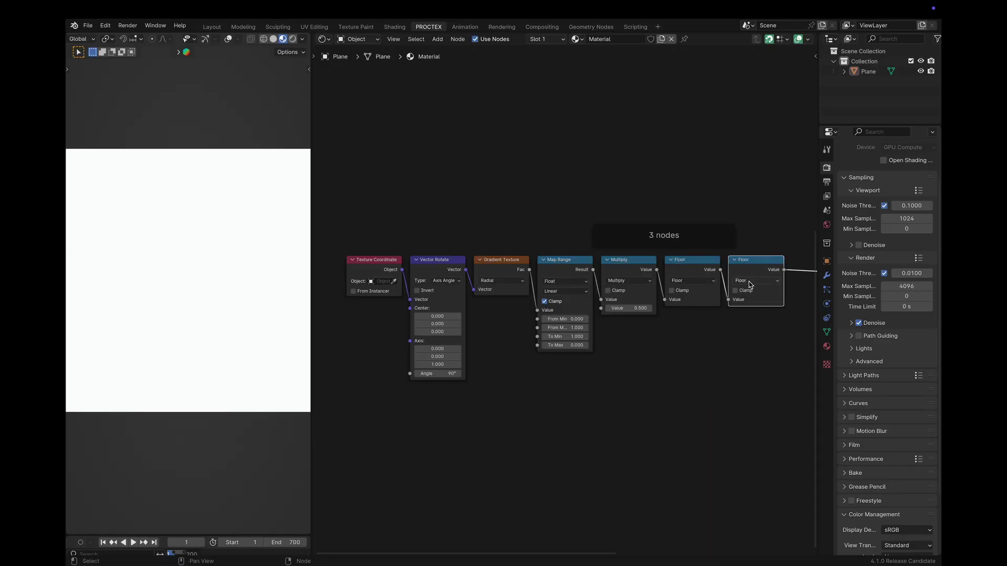
middle_drag(718, 316, 657, 317)
drag(692, 308, 734, 308)
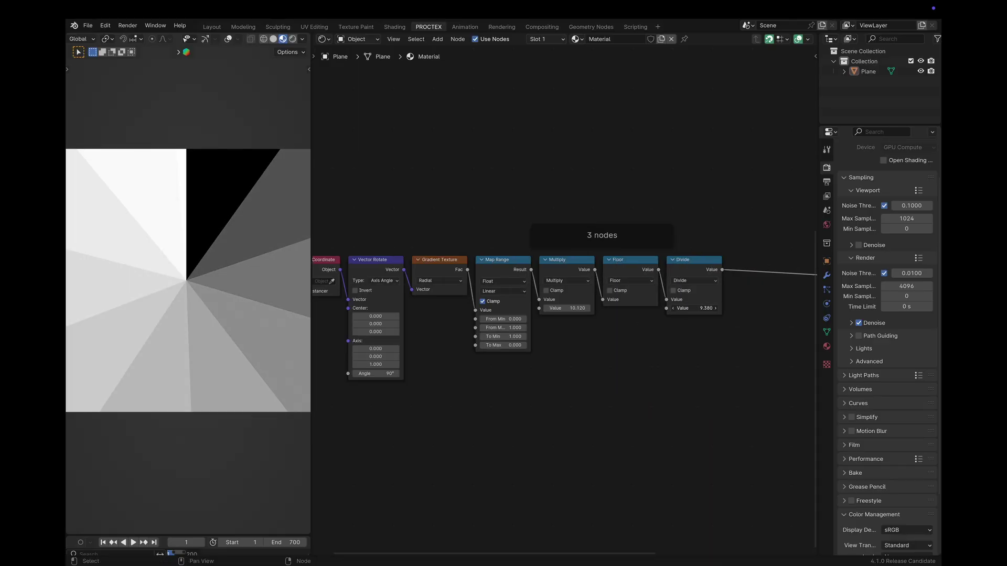
Drive the second inputs of Multiply and Divide from one Value node labelled N and adjust its value.
drag(550, 355, 551, 349)
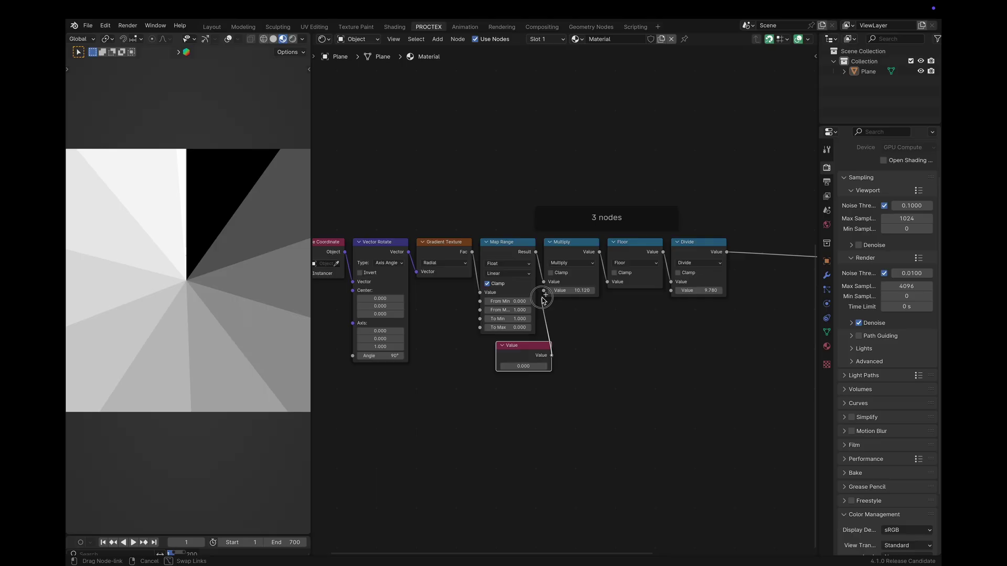
drag(543, 300, 544, 291)
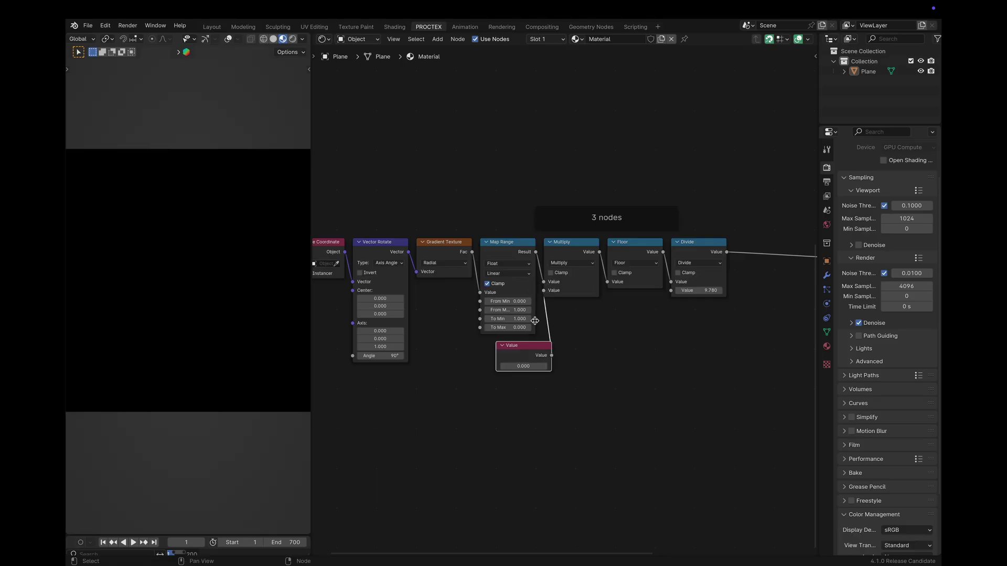
drag(533, 352, 518, 352)
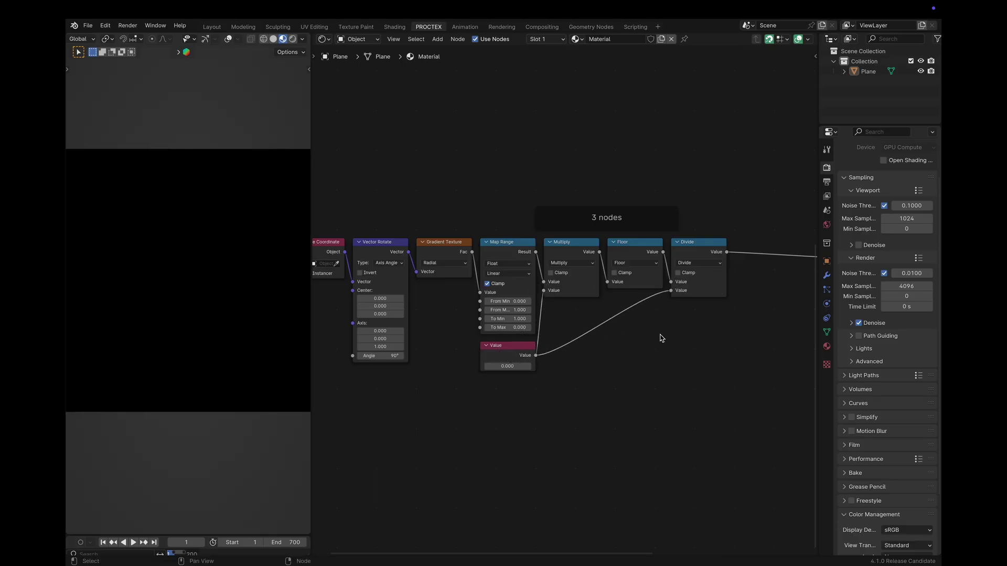
scroll(661, 338, up, 2)
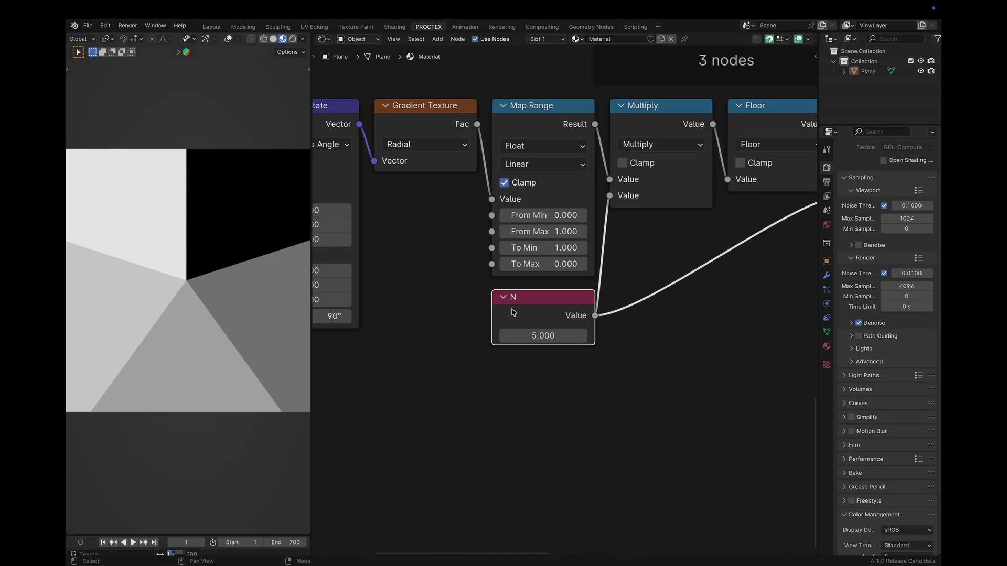
drag(561, 322, 587, 321)
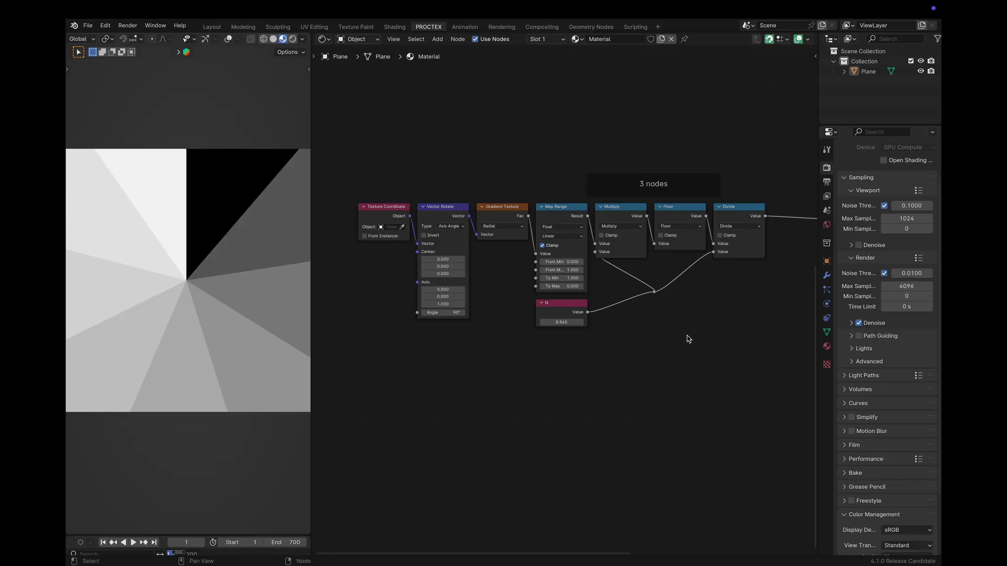
Insert a collapsed copy of the Floor node right after N and set N to 7.14.
click(673, 218)
key(shift+d)
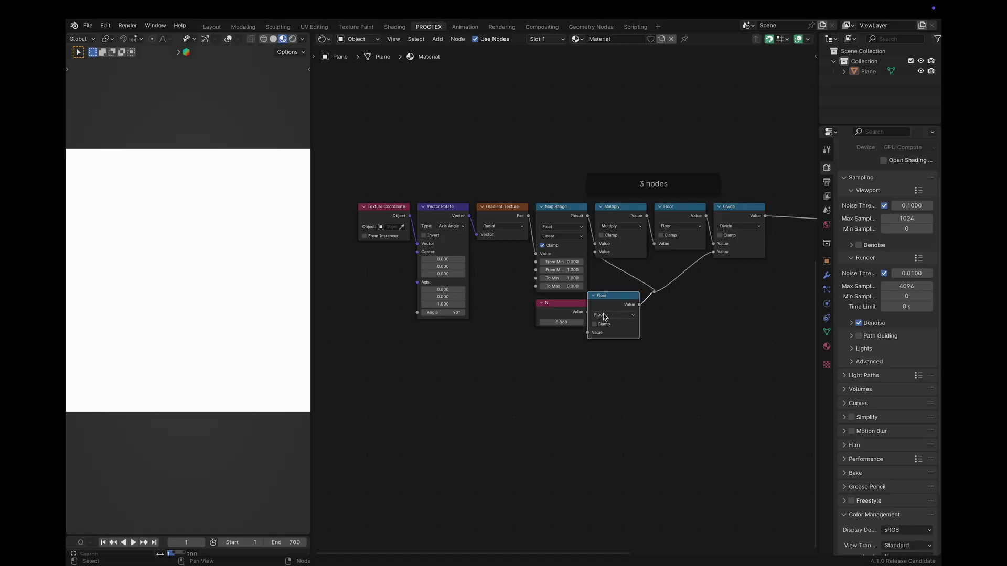
click(613, 321)
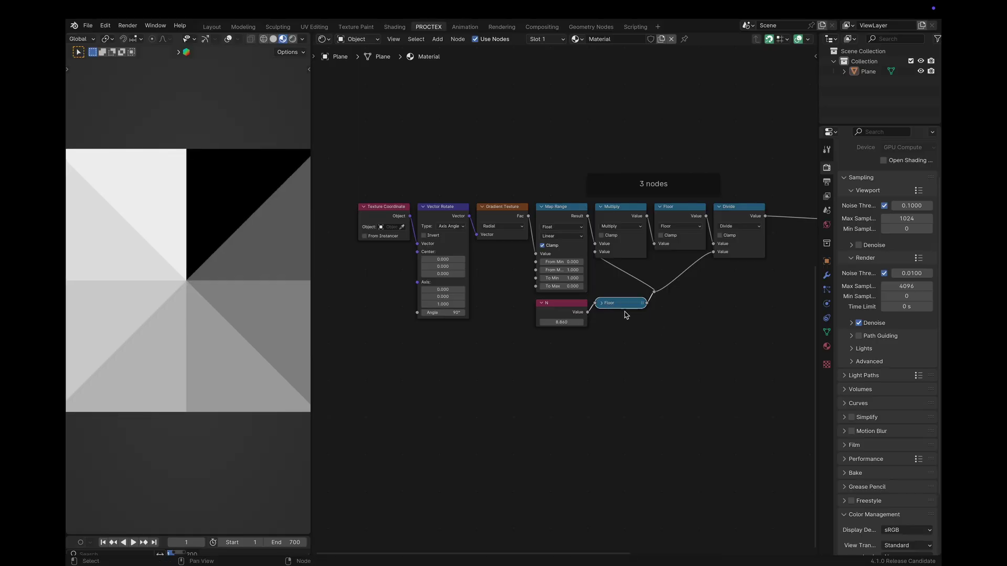
mouse_move(561, 322)
mouse_down()
mouse_move(544, 322)
mouse_move(581, 322)
mouse_move(552, 322)
mouse_move(561, 322)
mouse_up()
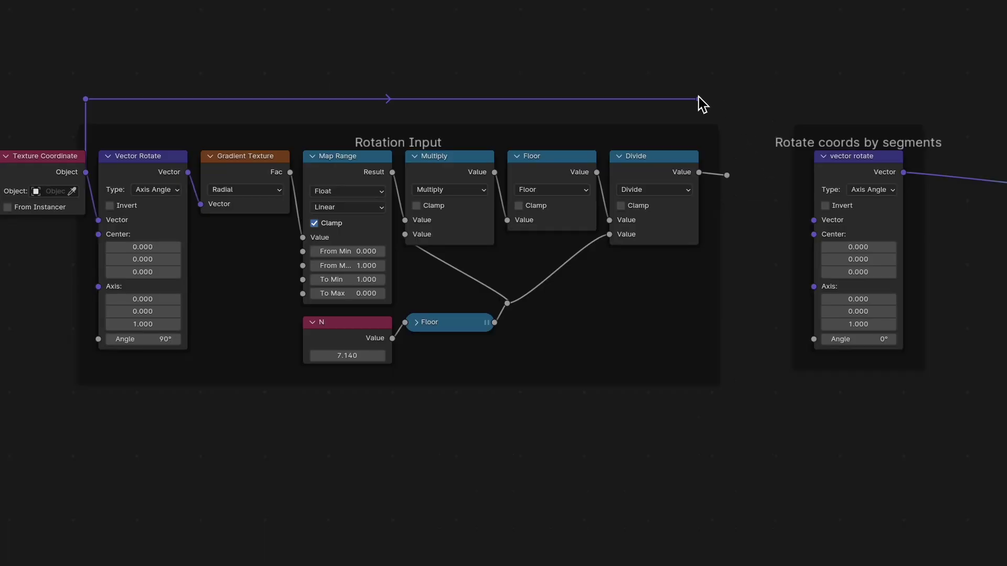
drag(698, 99, 795, 223)
drag(727, 175, 727, 215)
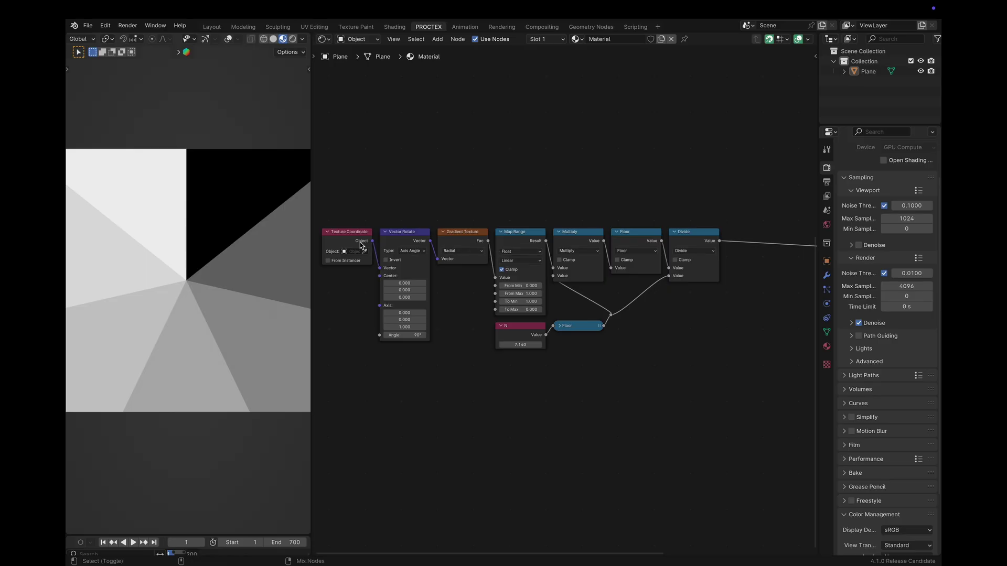
Preview the Texture Coordinate's Object output and insert a Vector Rotate node on that link, beside the Divide node.
ctrl+shift+click(360, 245)
key(shift+r)
click(738, 214)
drag(753, 224, 736, 234)
click(737, 241)
Add a Vector Math node after the new Vector Rotate, set to Subtract with a Y value of 0.5.
ctrl+scroll(763, 241, right, 2)
click(568, 316)
click(599, 230)
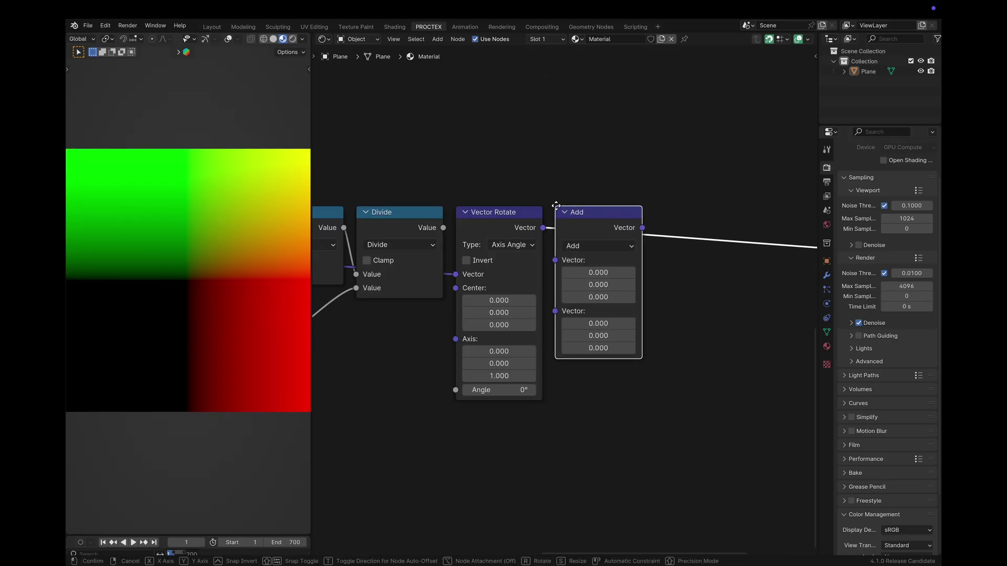
ctrl+scroll(598, 246, down, 1)
mouse_move(591, 298)
shift+mouse_down()
mouse_move(613, 297)
mouse_move(592, 298)
shift+mouse_up()
text(.5)
key(Return)
scroll(592, 298, down, 5)
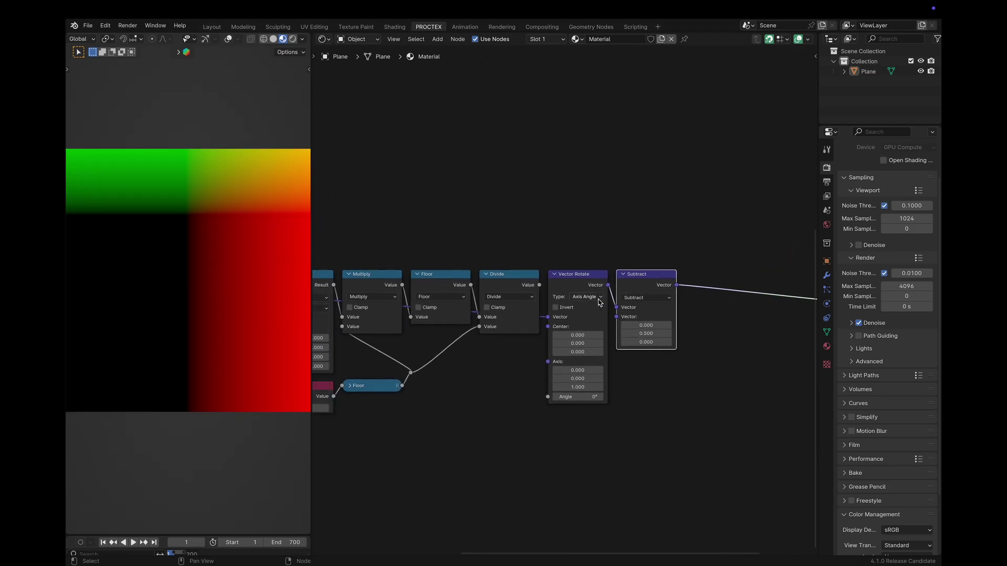
scroll(525, 258, up, 4)
drag(524, 255, 668, 355)
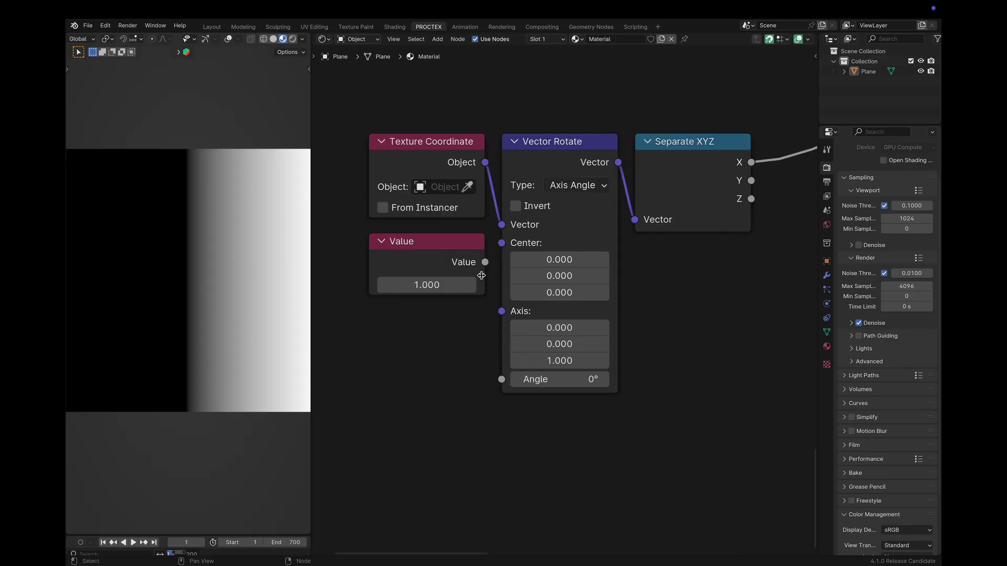
Connect the Value node to the Vector Rotate's Angle in the example setup and set the value to 0.
drag(485, 262, 501, 379)
click(632, 390)
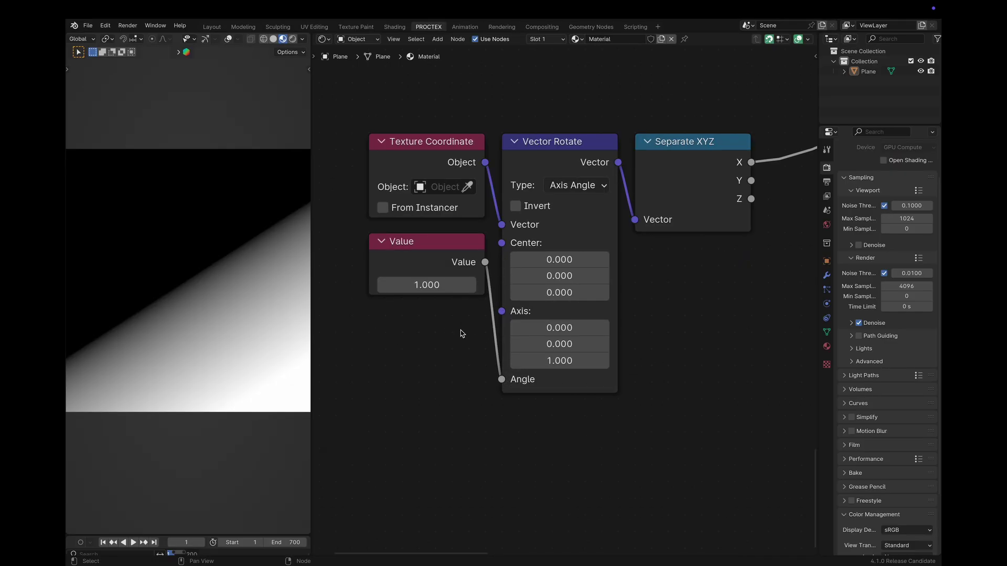
mouse_move(427, 285)
mouse_down()
mouse_move(417, 284)
mouse_move(435, 285)
mouse_up()
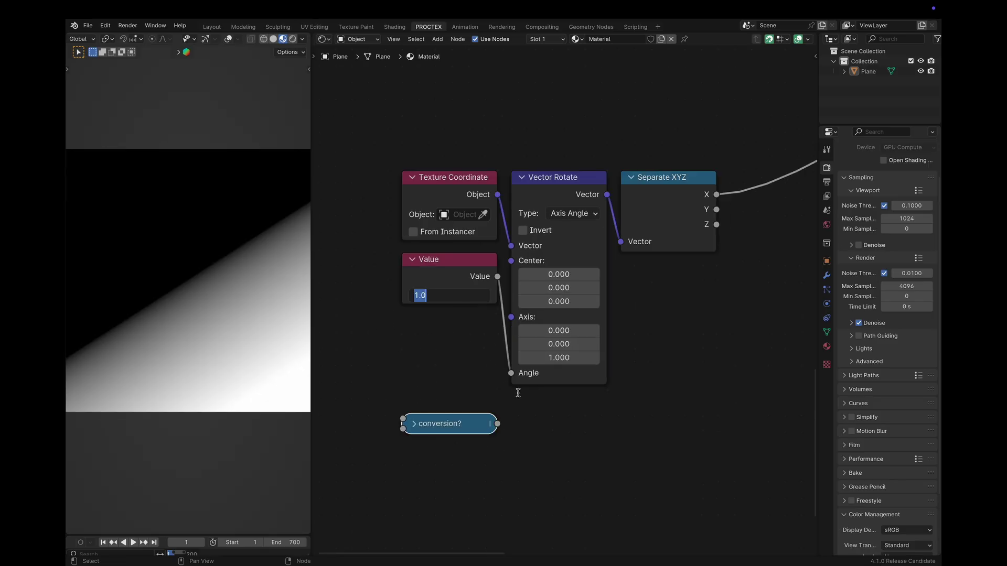
text(0)
key(Return)
Place the collapsed "conversion?" node between the Value node and the Vector Rotate's Angle.
mouse_move(448, 309)
mouse_down()
mouse_move(464, 309)
mouse_move(445, 314)
mouse_up()
drag(456, 425, 436, 331)
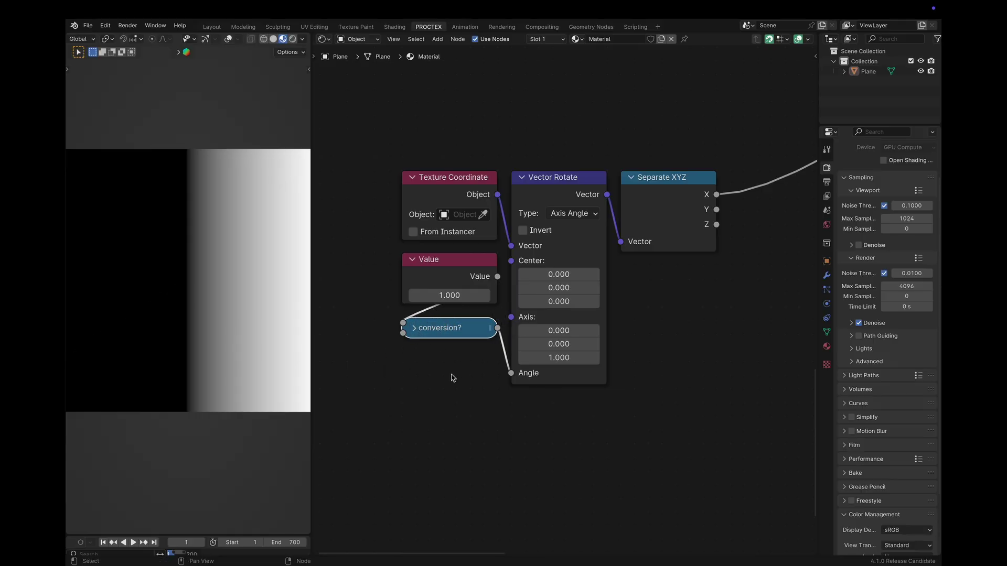
ctrl+scroll(675, 452, down, 10)
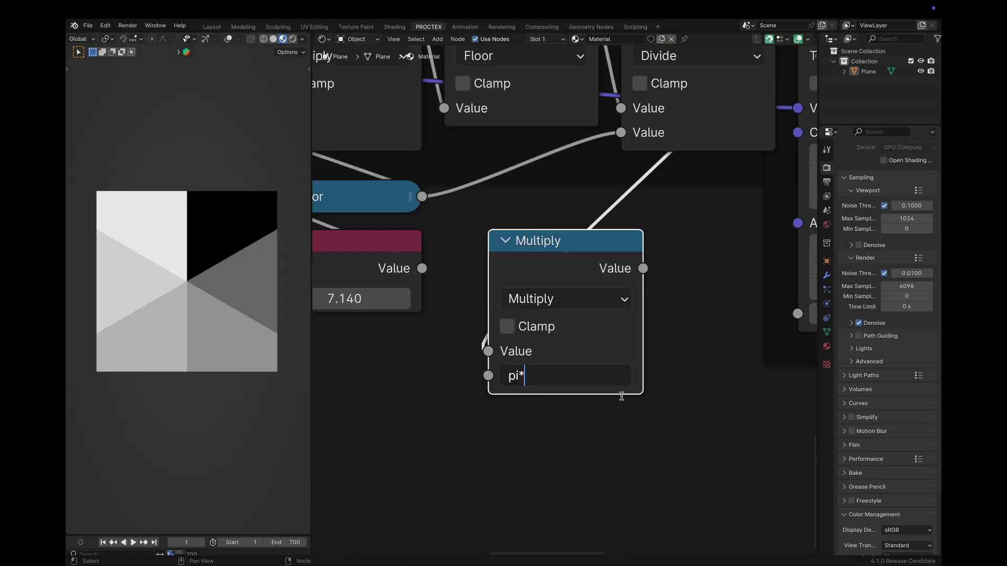
Set the second value of the Multiply node below Divide to pi*2 and connect its output to Vector Rotate's Angle.
text(2)
key(Return)
scroll(621, 396, down, 4)
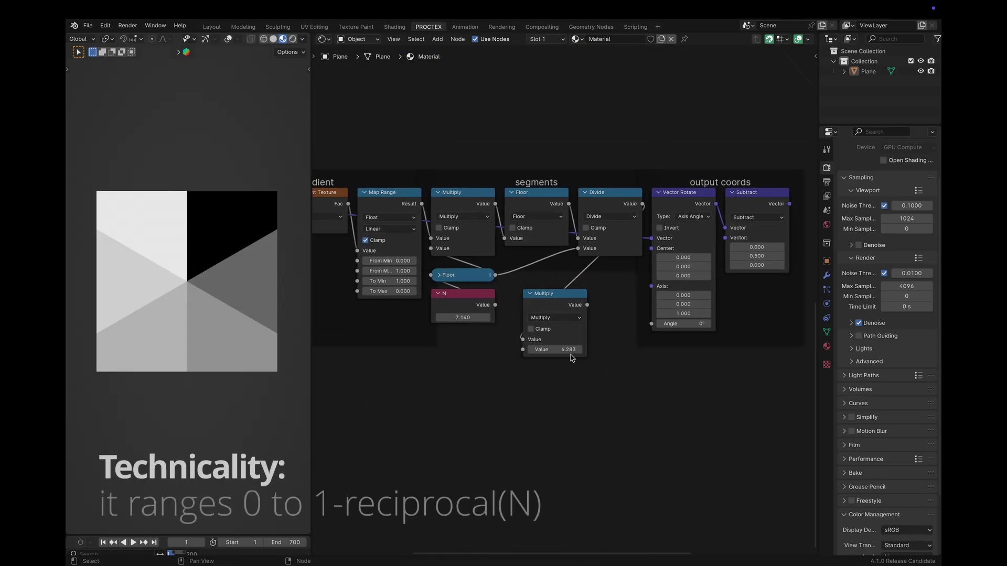
scroll(572, 358, up, 1)
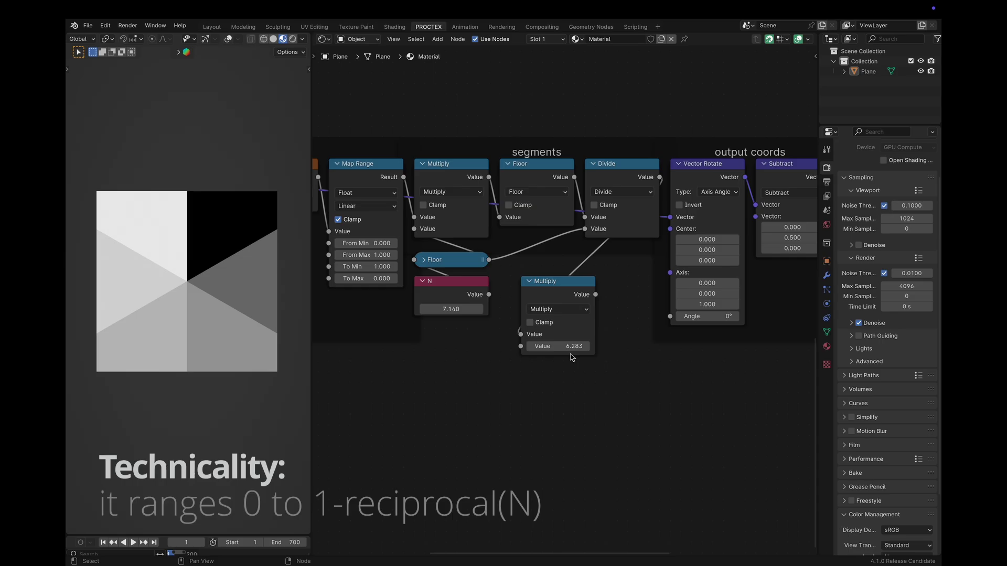
click(569, 348)
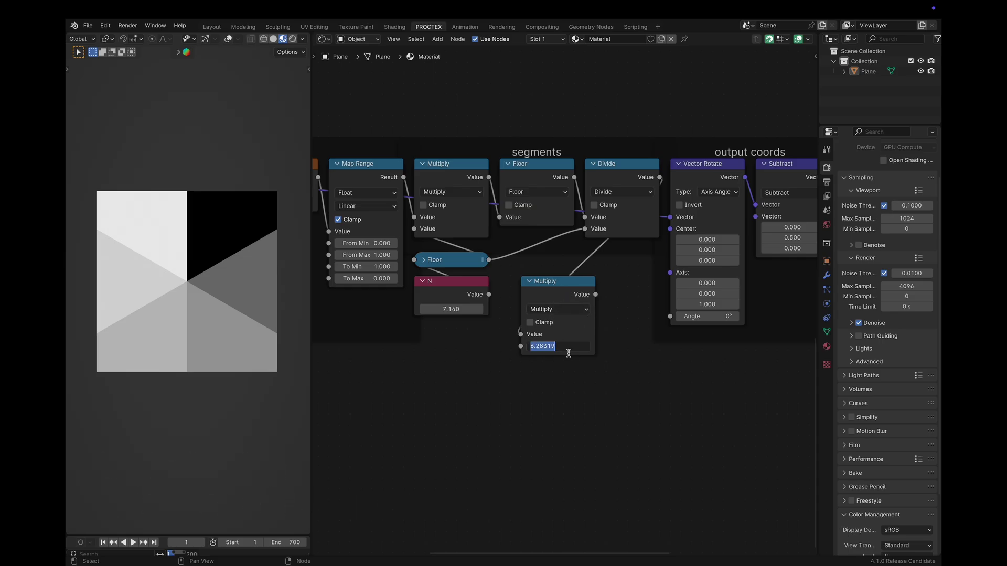
text(pi*2)
key(Return)
scroll(569, 353, up, 2)
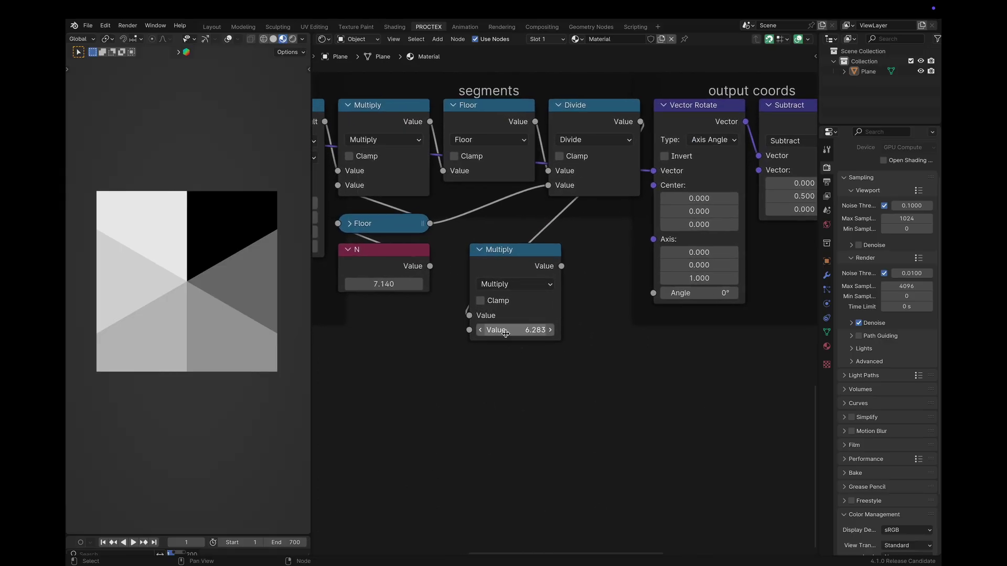
drag(561, 267, 645, 288)
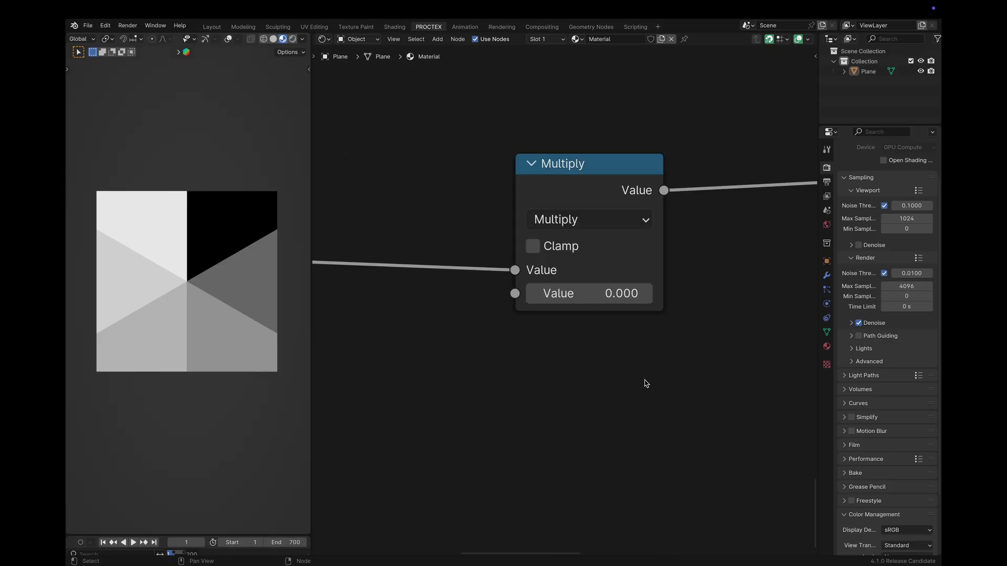
Set the second value of the Multiply node for radians conversion to 6.283 and N to 7.
scroll(645, 382, down, 1)
scroll(645, 383, up, 1)
click(554, 343)
key(Return)
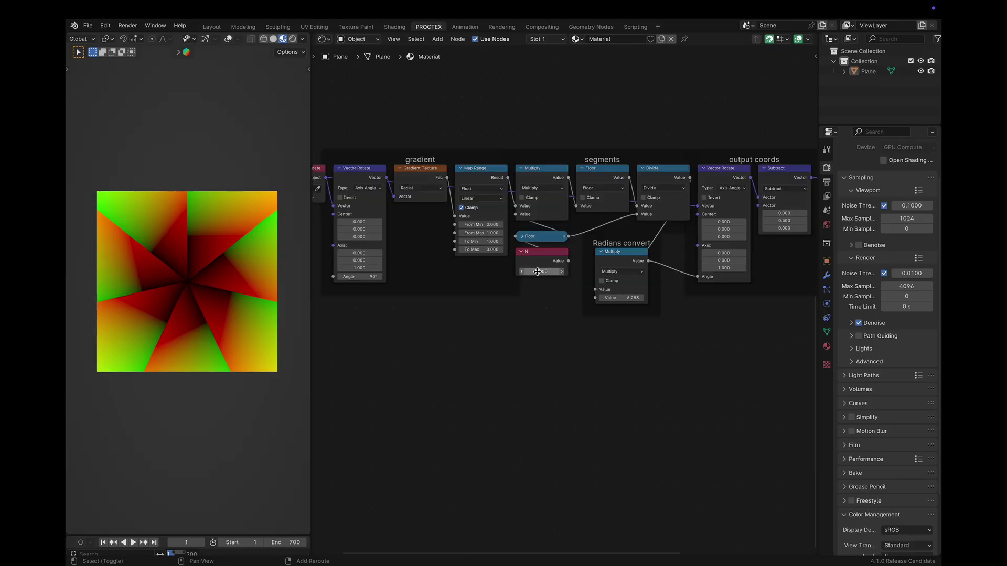
mouse_move(538, 271)
mouse_down()
mouse_move(522, 271)
mouse_move(535, 271)
mouse_move(530, 279)
mouse_up()
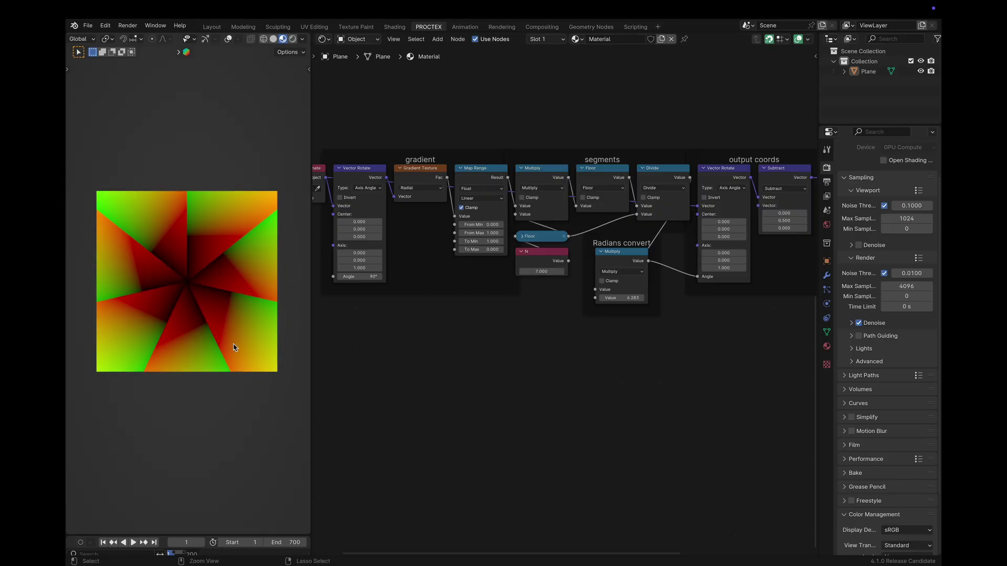
Examine the rotated slices and their edges up close in the viewport and vary N to compare slice counts.
ctrl+scroll(235, 346, up, 4)
shift+scroll(235, 346, right, 3)
ctrl+scroll(235, 346, up, 1)
ctrl+middle_drag(235, 347, 248, 258)
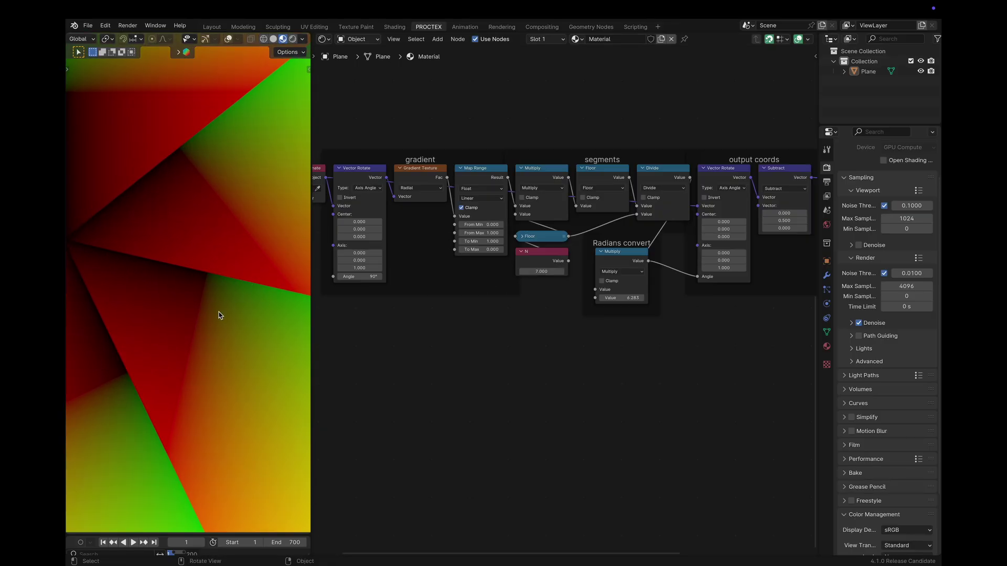
scroll(190, 404, down, 2)
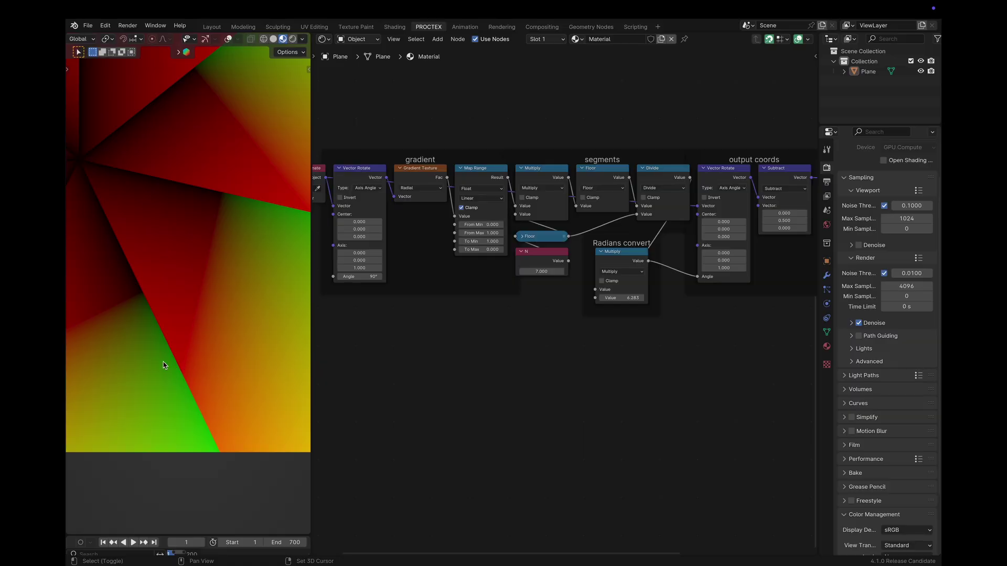
shift+scroll(191, 312, up, 5)
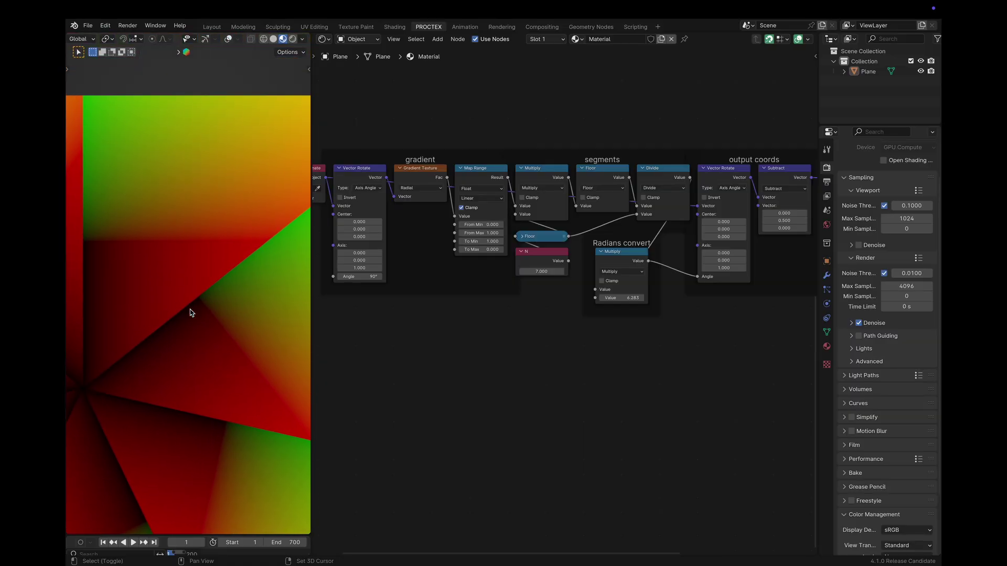
drag(547, 272, 619, 272)
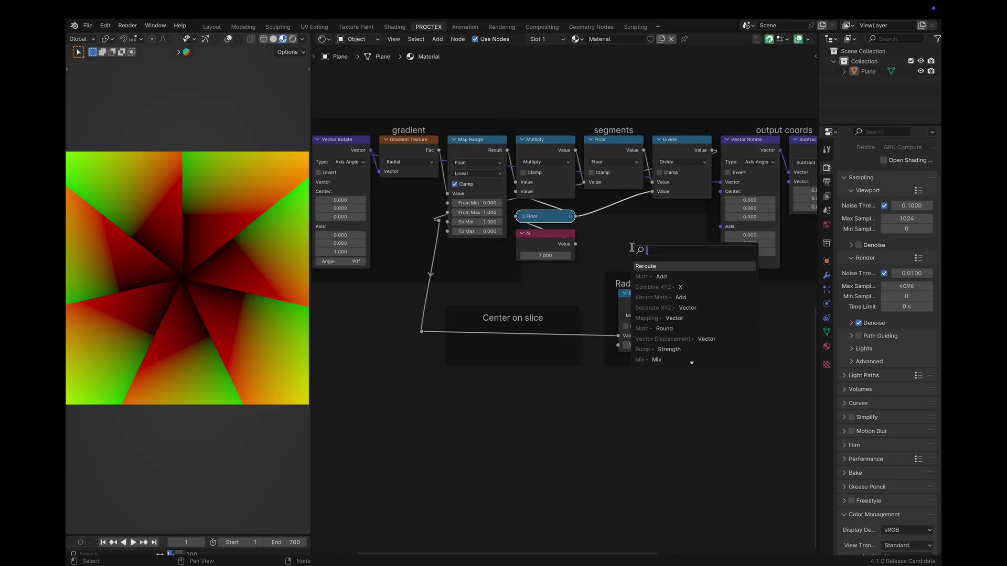
Add a Math node from the collapsed Floor output, set it to Divide, feed Floor into the second input, and set the first value to 1.
key(Return)
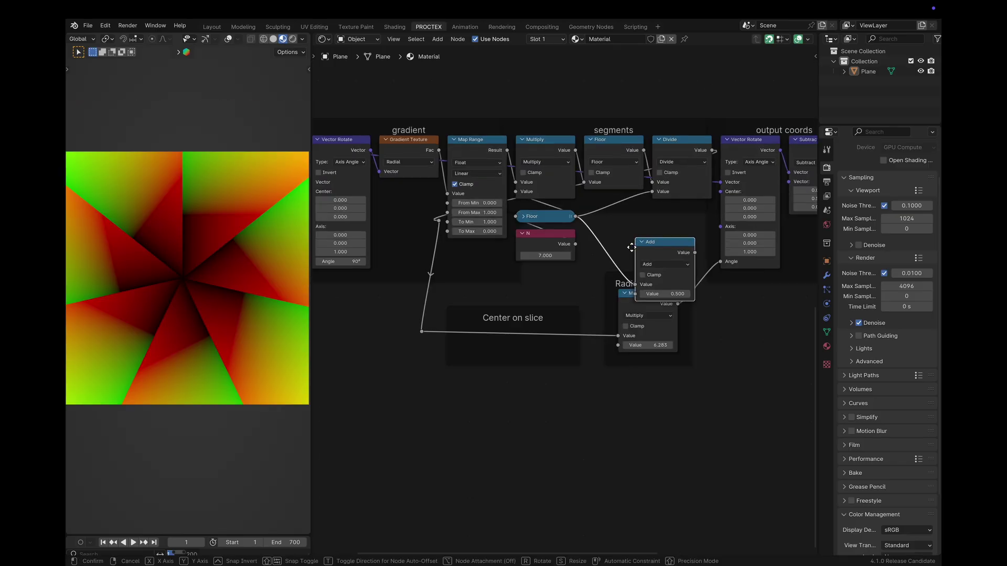
click(606, 217)
middle_drag(675, 280, 647, 281)
scroll(649, 270, up, 6)
click(583, 232)
key(d)
drag(542, 261, 542, 276)
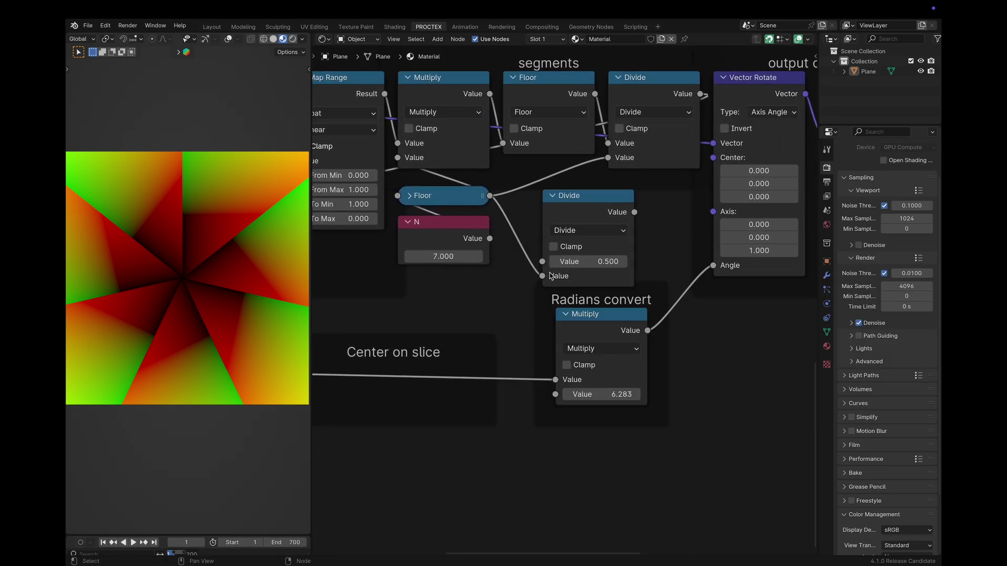
click(603, 218)
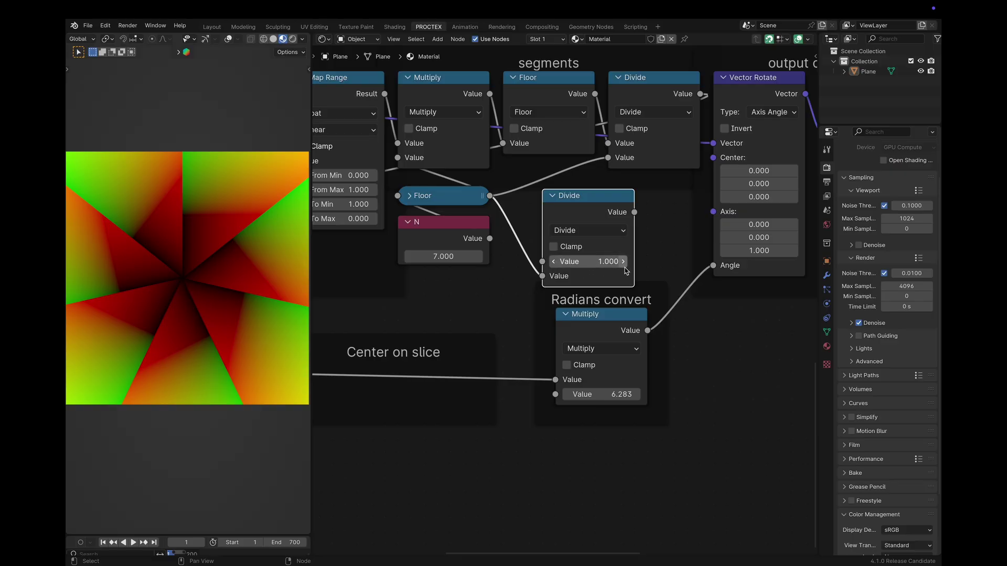
mouse_move(542, 276)
mouse_down()
mouse_move(542, 261)
mouse_move(542, 276)
mouse_up()
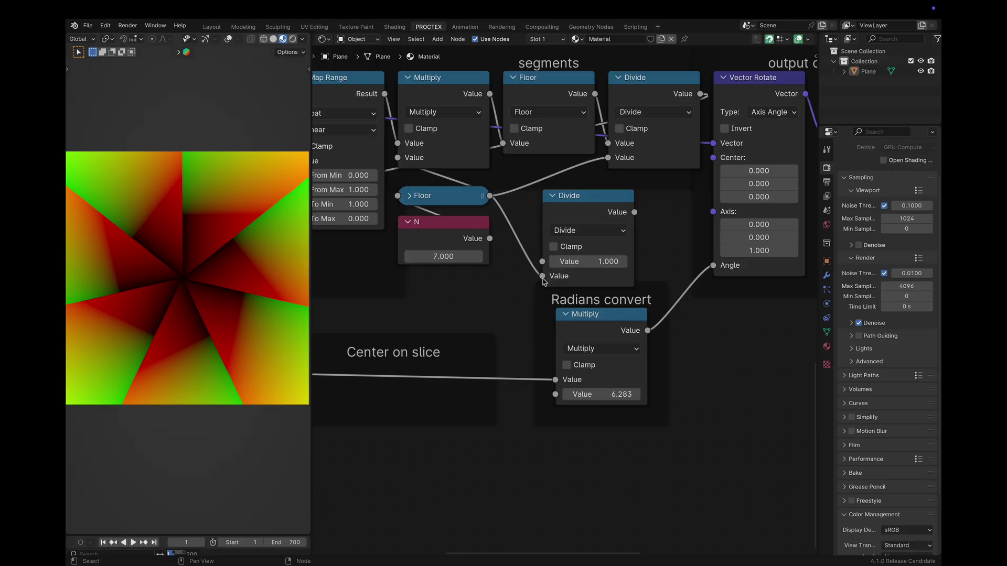
Move the Add node in the Center on slice frame clear of Divide and connect Divide's output to its second value.
key(Home)
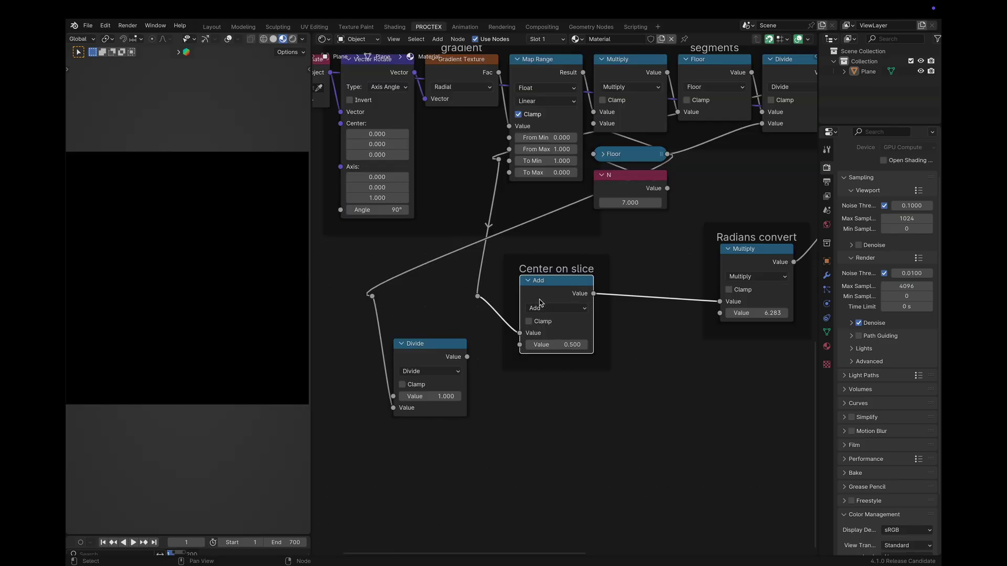
drag(540, 302, 594, 310)
drag(468, 357, 582, 344)
drag(627, 302, 644, 297)
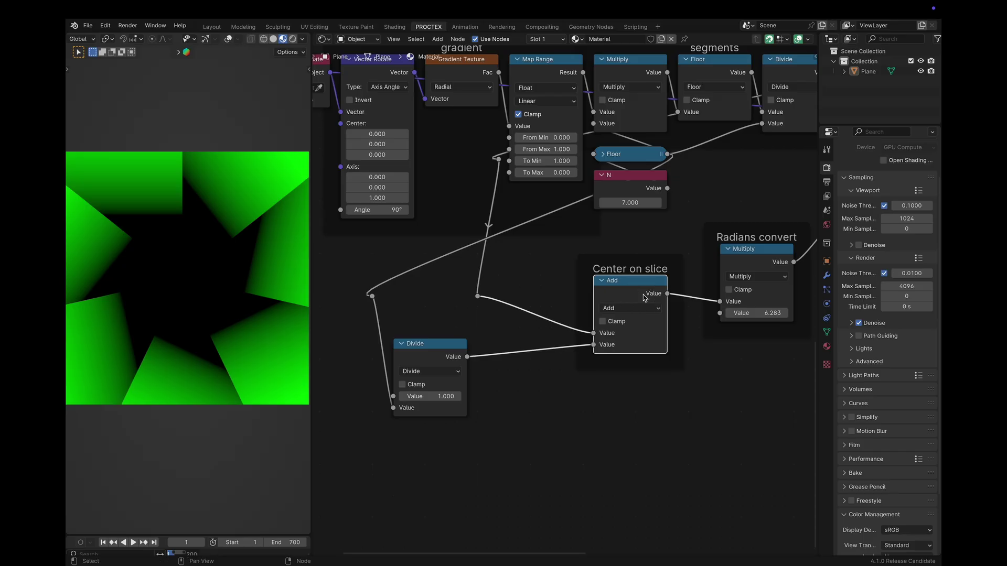
Duplicate the Add node onto the link between Divide and Add and make it a Multiply with a second value of 0.5.
key(shift+d)
click(540, 361)
click(517, 374)
key(m)
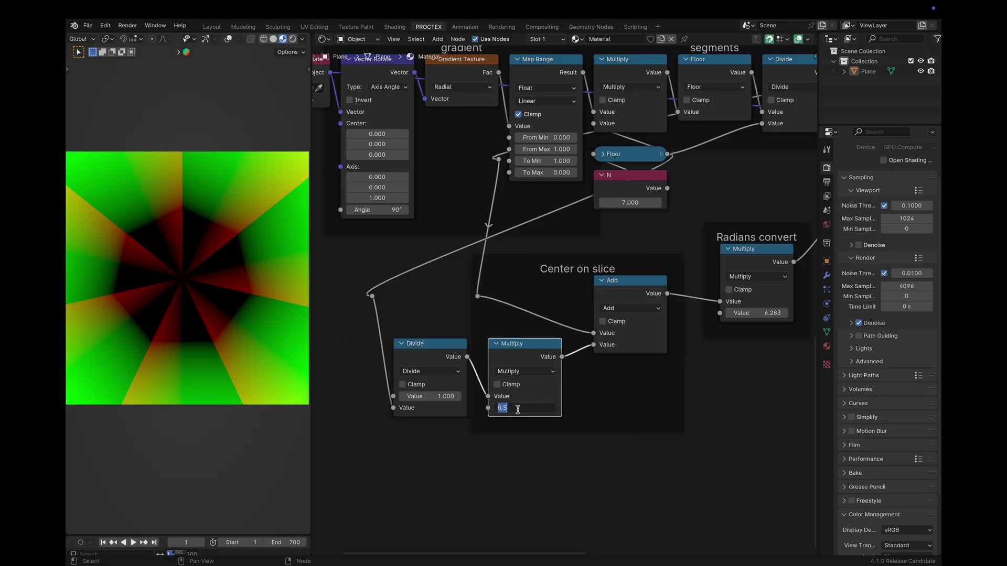
click(733, 377)
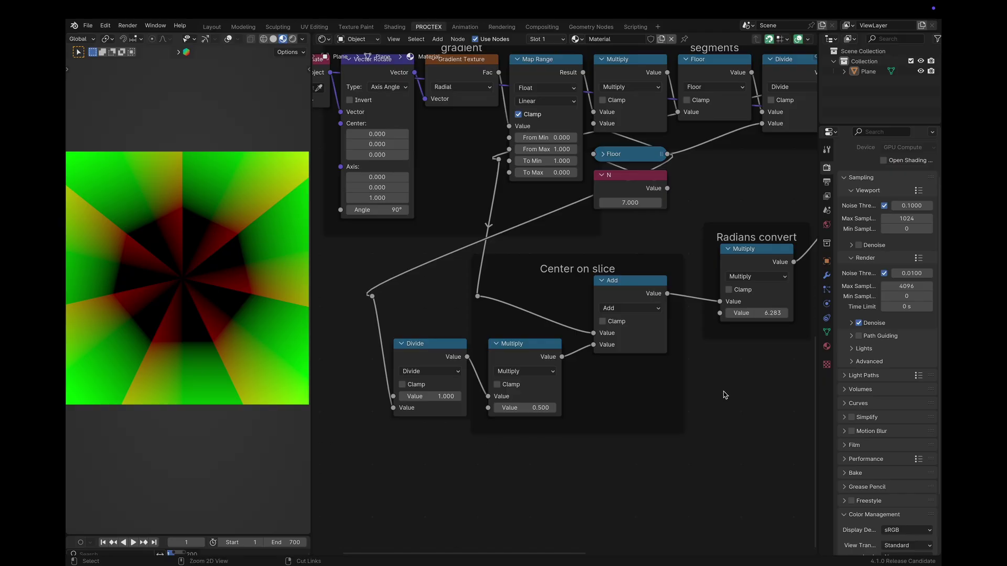
Examine the completed node chain from the gradient and segments through slice centering to the output coordinates.
key(Home)
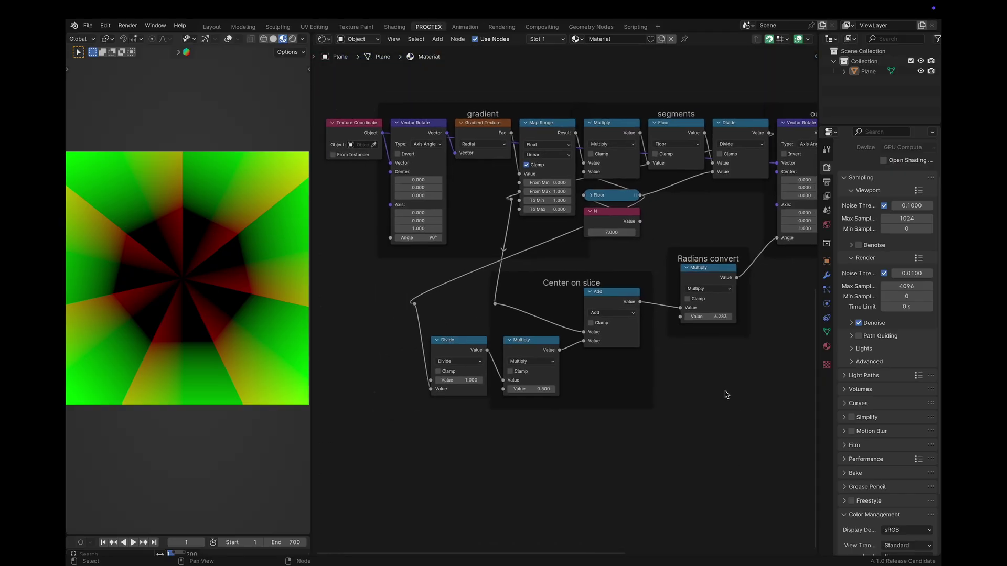
scroll(726, 394, down, 3)
scroll(680, 397, up, 8)
scroll(680, 397, down, 2)
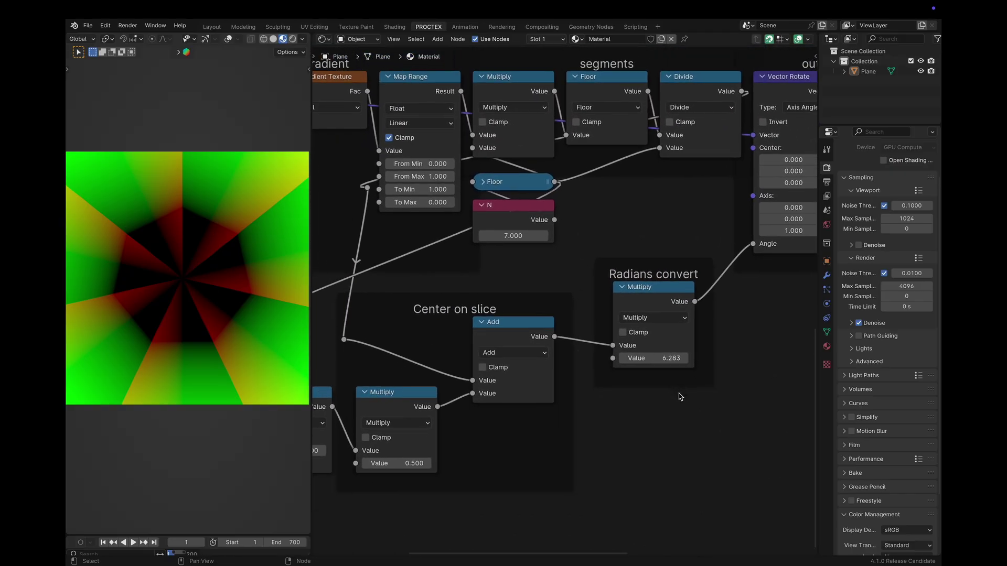
scroll(680, 396, right, 8)
scroll(680, 396, up, 2)
ctrl+scroll(678, 394, down, 1)
ctrl+scroll(678, 394, down, 4)
scroll(678, 394, left, 3)
scroll(678, 394, down, 1)
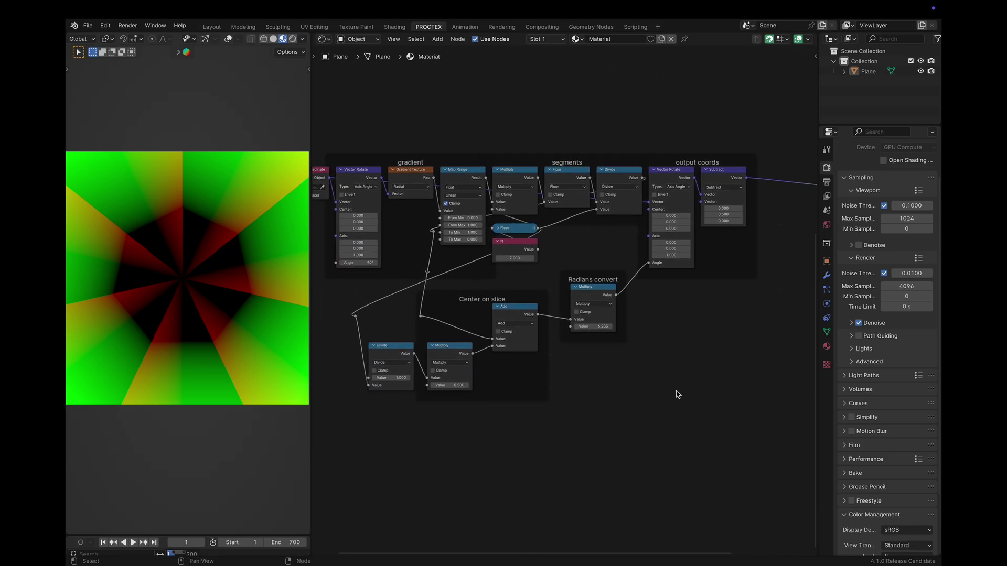
Lower the N value to about 6.08.
scroll(678, 394, left, 3)
mouse_move(577, 258)
mouse_down()
mouse_move(629, 258)
mouse_move(569, 257)
mouse_up()
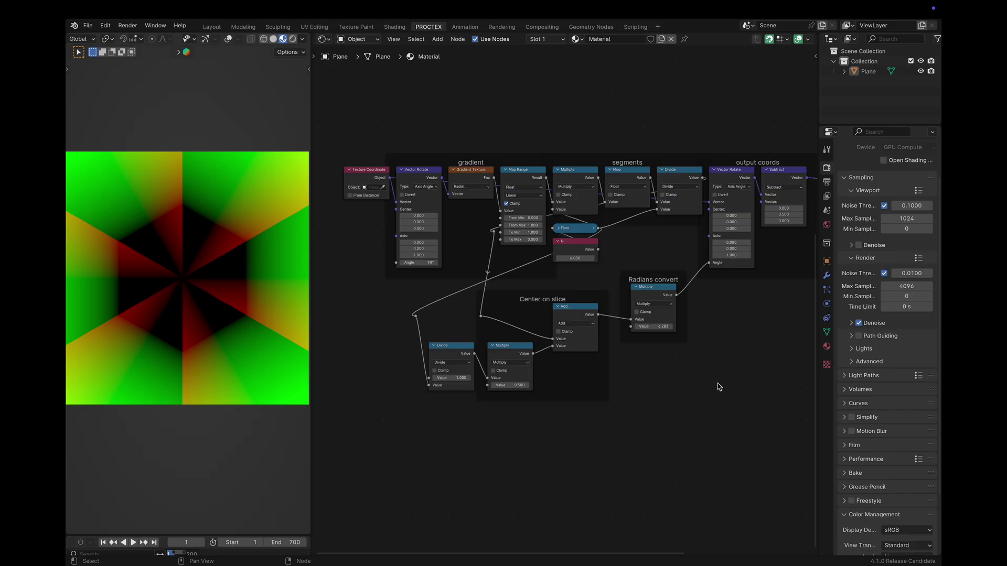
scroll(755, 157, right, 6)
Add a Separate XYZ node after the output Subtract node and preview its Y output.
ctrl+scroll(682, 154, up, 4)
key(shift+a)
text(sx)
key(Return)
click(504, 134)
ctrl+shift+click(547, 166)
ctrl+shift+click(548, 167)
Preview the "any texture" image and its Map Range on the segment coordinates and play the animation from the first frame.
key(Home)
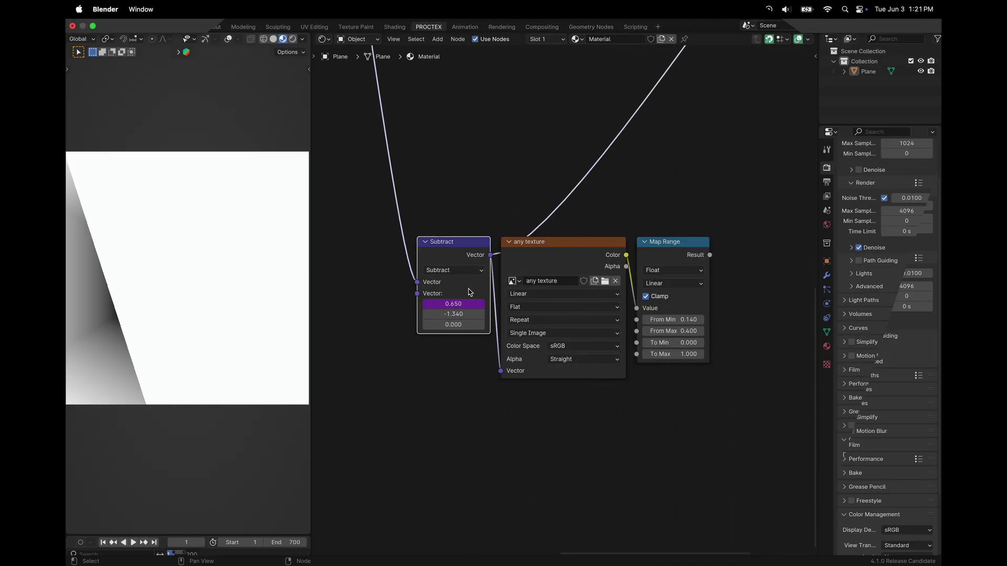
click(501, 401)
key(shift+Left)
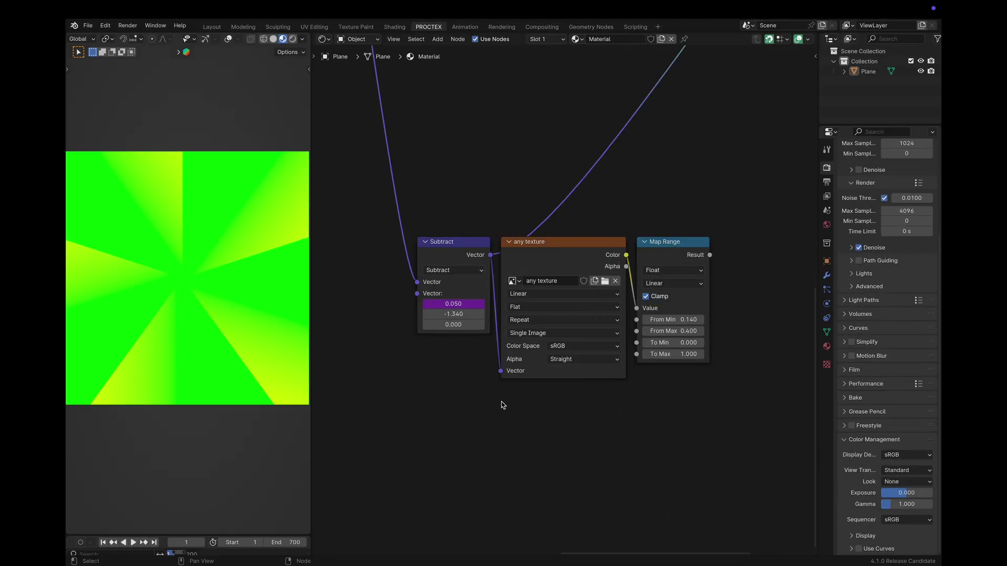
ctrl+shift+click(569, 244)
ctrl+shift+click(658, 244)
click(581, 401)
key(space)
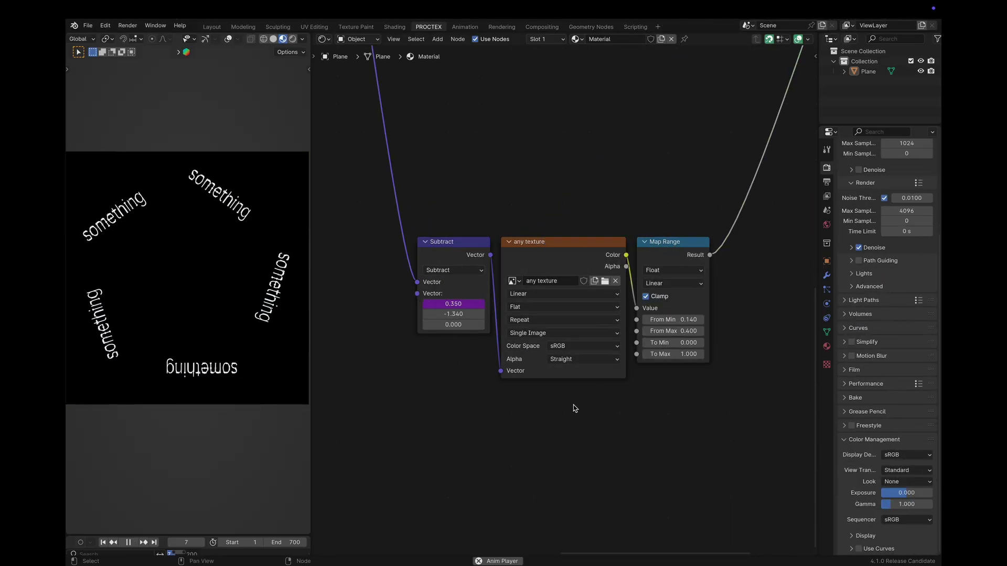
scroll(575, 409, down, 2)
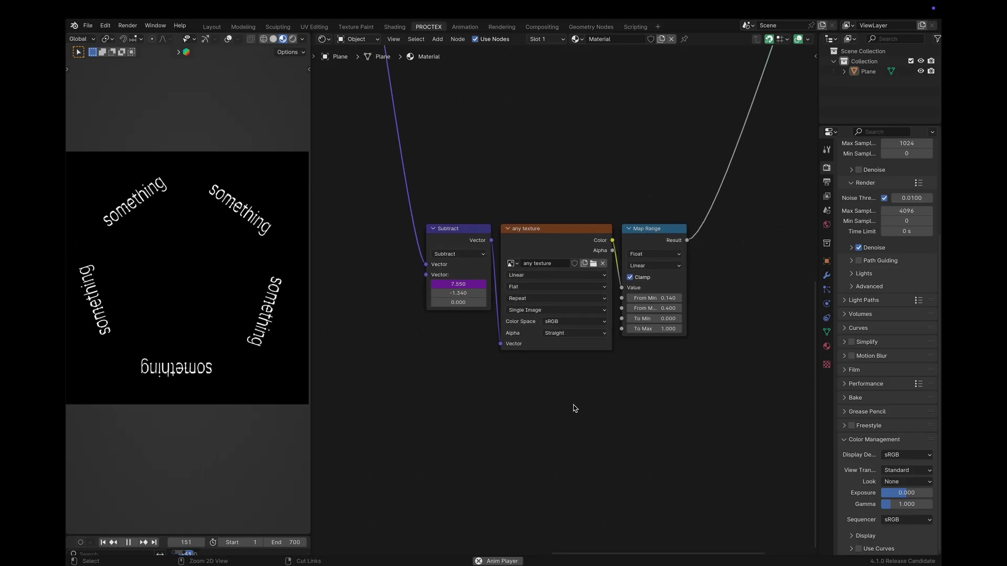
scroll(575, 408, up, 4)
double_click(545, 242)
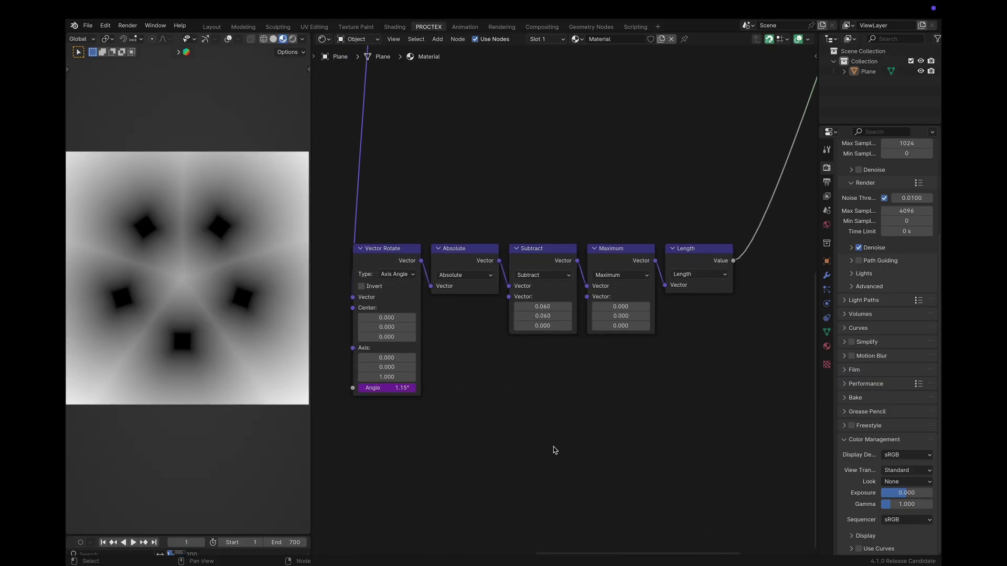
Play the rotating box animation while setting the box Subtract node's Y to 0.220 and reducing its X.
scroll(555, 450, up, 1)
key(space)
shift+drag(553, 304, 560, 304)
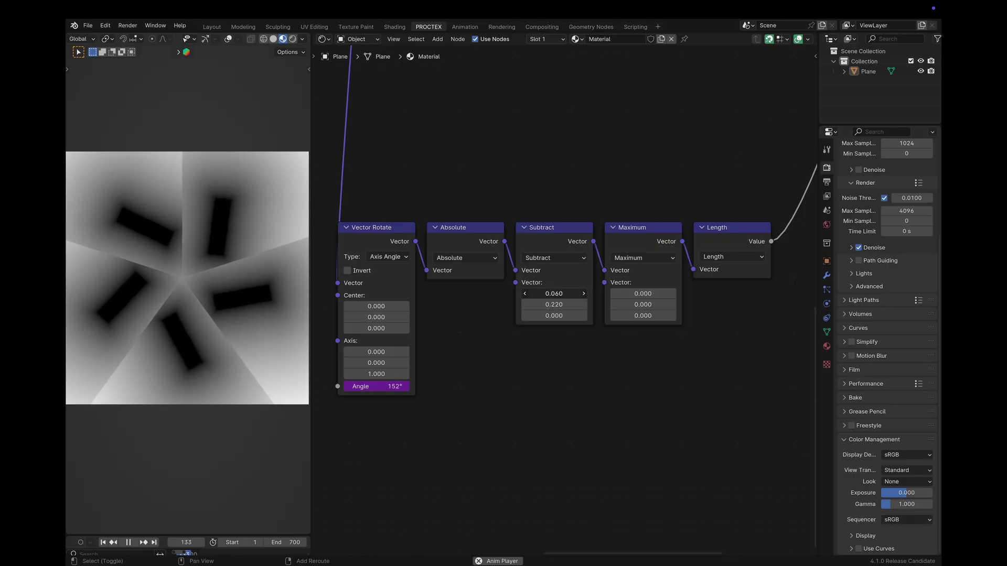
shift+drag(554, 294, 550, 293)
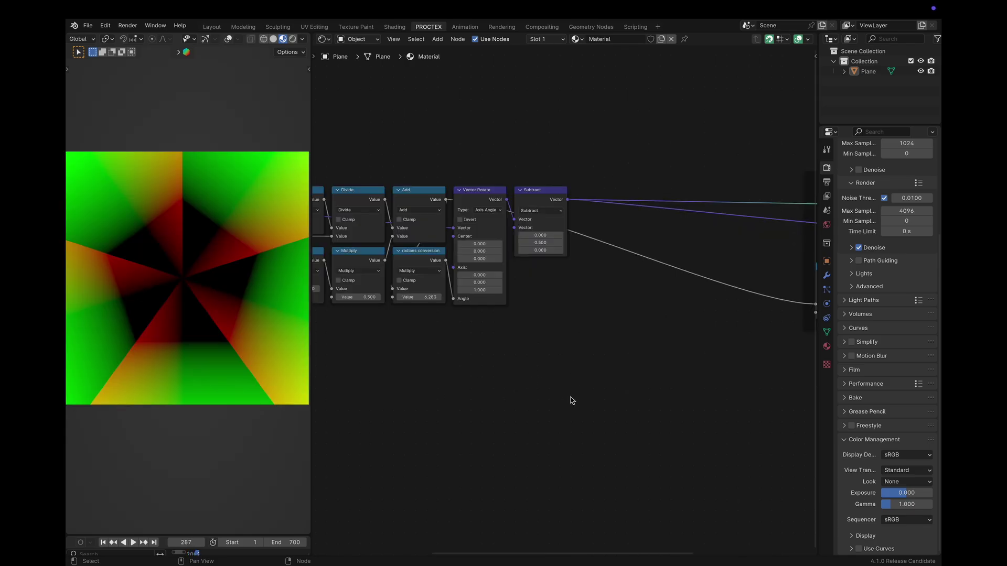
Move the Global de-rotation frame next to the Subtract node of the segment coordinates.
scroll(572, 401, up, 3)
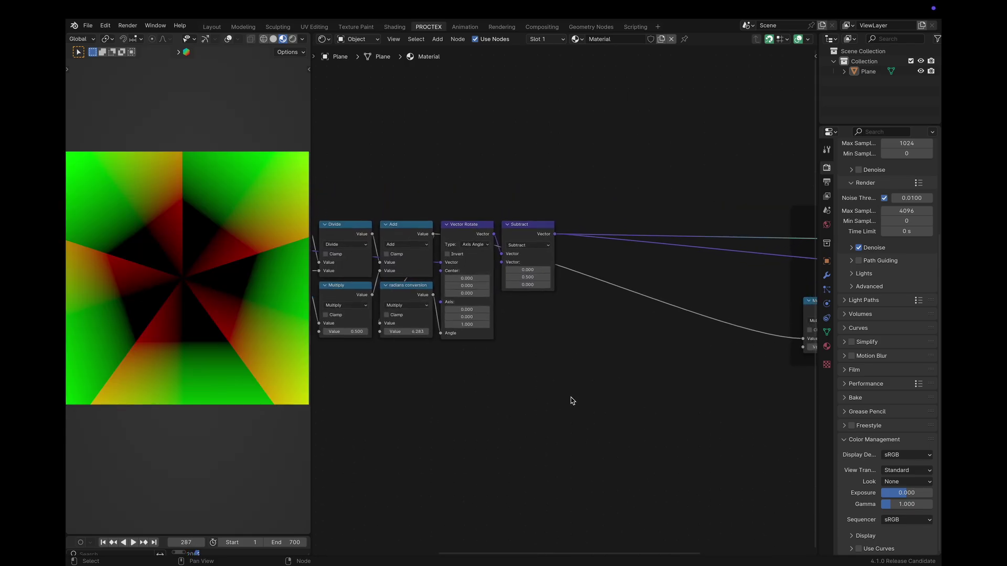
ctrl+scroll(572, 400, right, 5)
scroll(572, 400, up, 2)
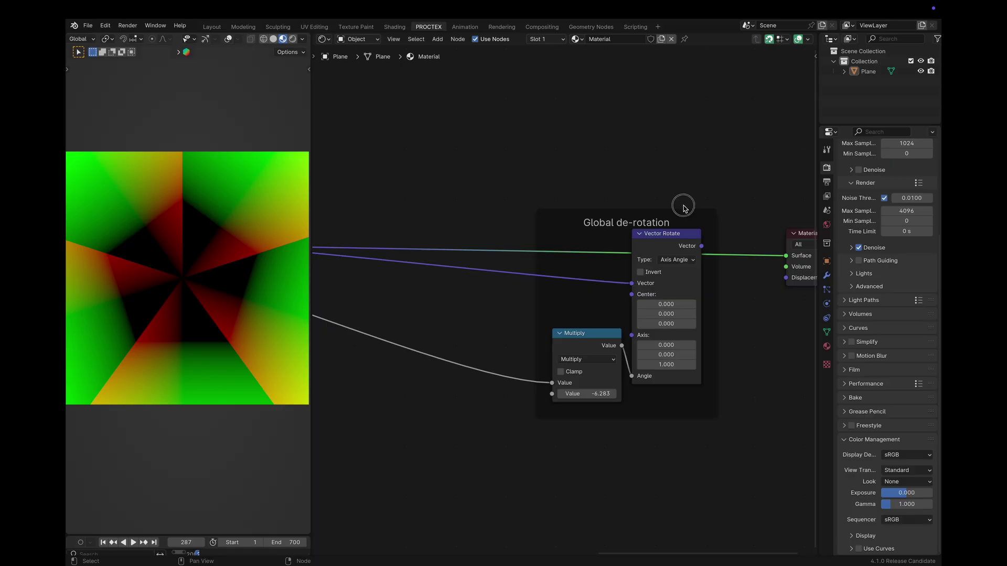
drag(685, 211, 541, 230)
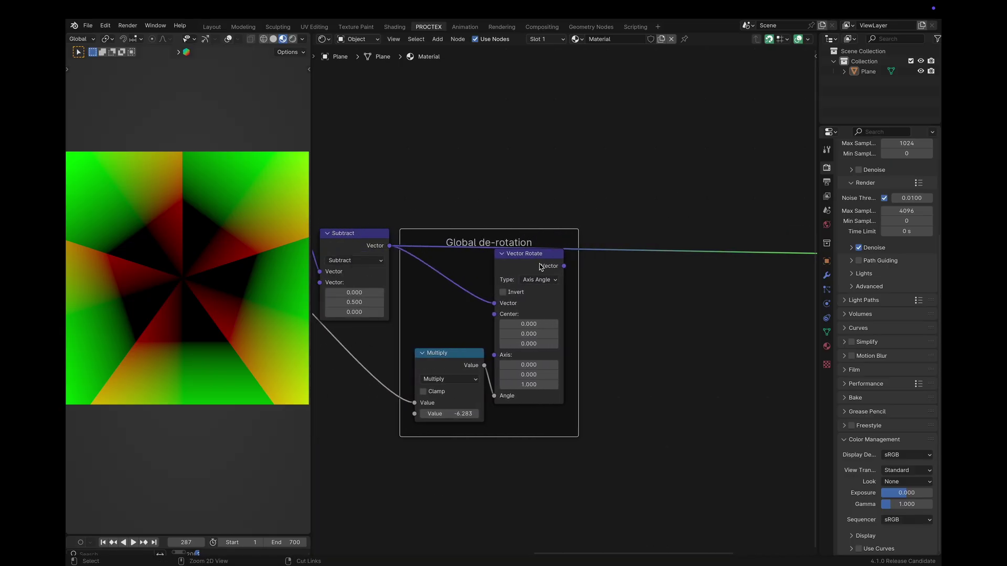
Compare previews of the Subtract node and the Vector Rotate in the Global de-rotation frame.
scroll(607, 270, up, 2)
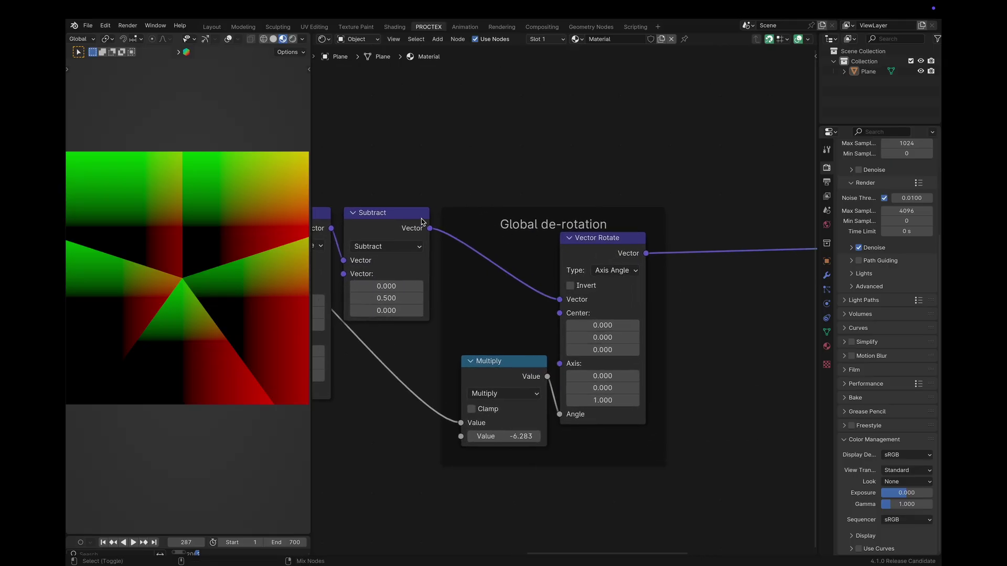
ctrl+shift+click(397, 216)
ctrl+shift+click(603, 256)
Raise N through high side counts to test the polygon field, ending with N at 6.
scroll(715, 217, down, 3)
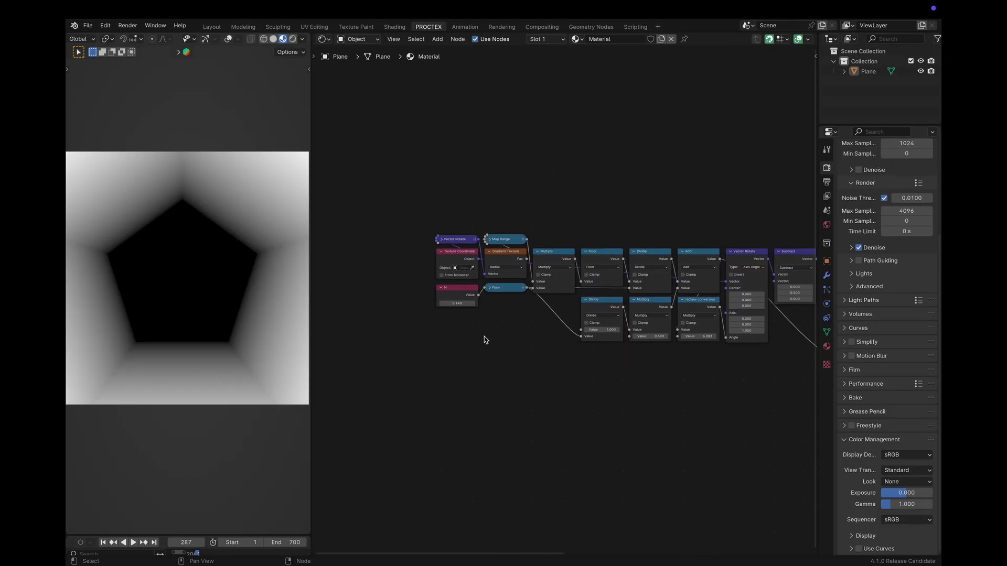
scroll(467, 330, up, 2)
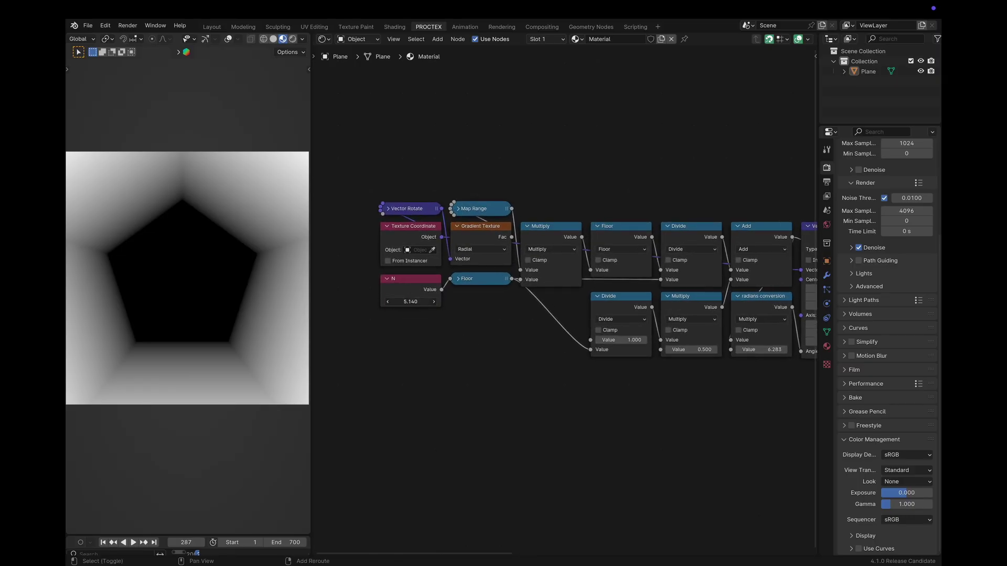
drag(410, 301, 708, 301)
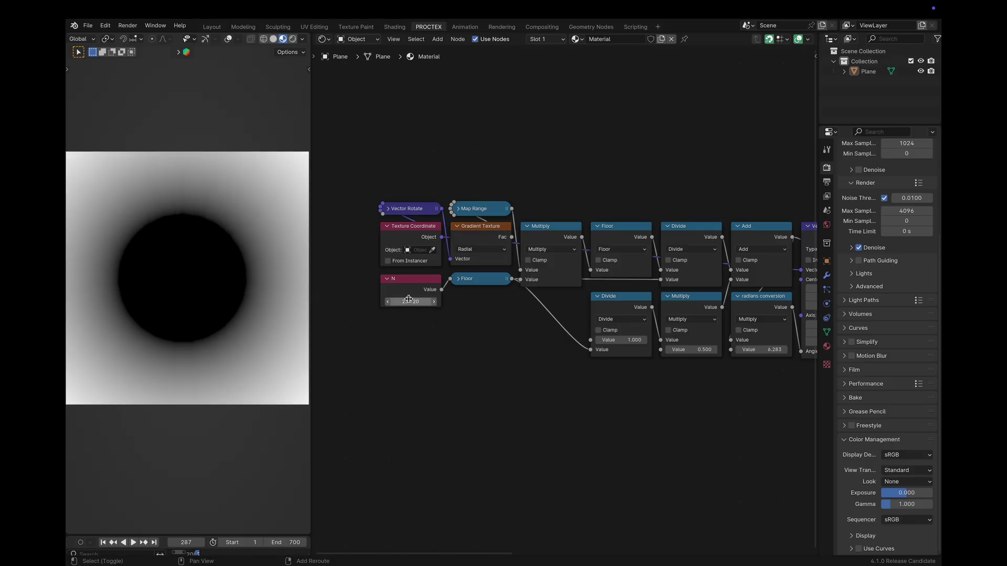
ctrl+scroll(697, 349, up, 2)
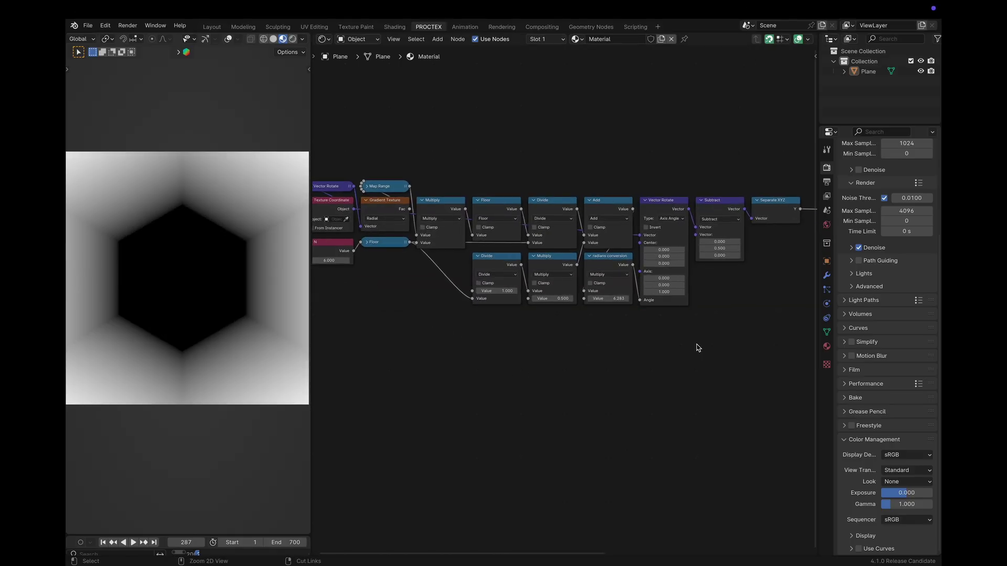
scroll(698, 348, left, 1)
ctrl+scroll(697, 348, down, 3)
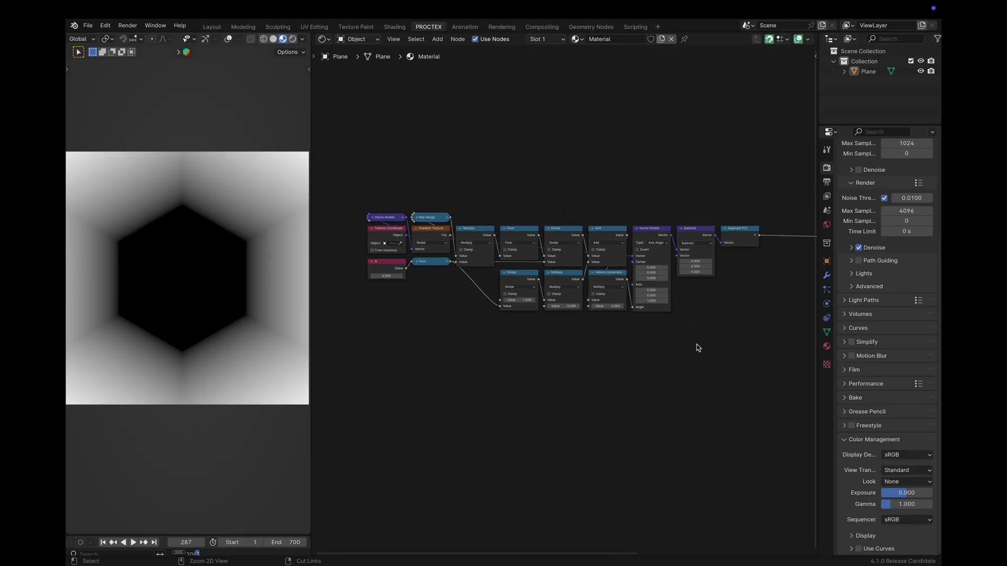
scroll(697, 348, right, 1)
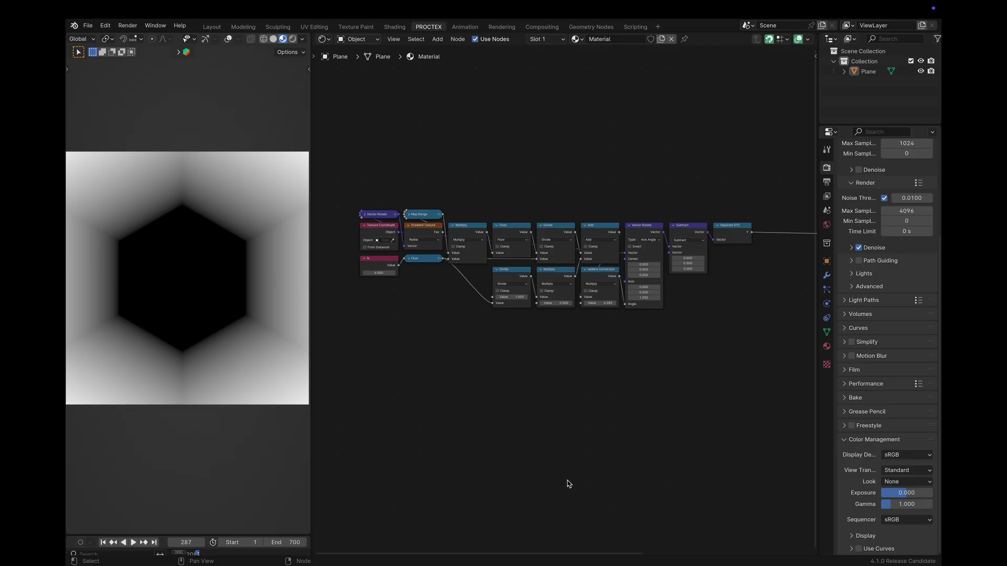